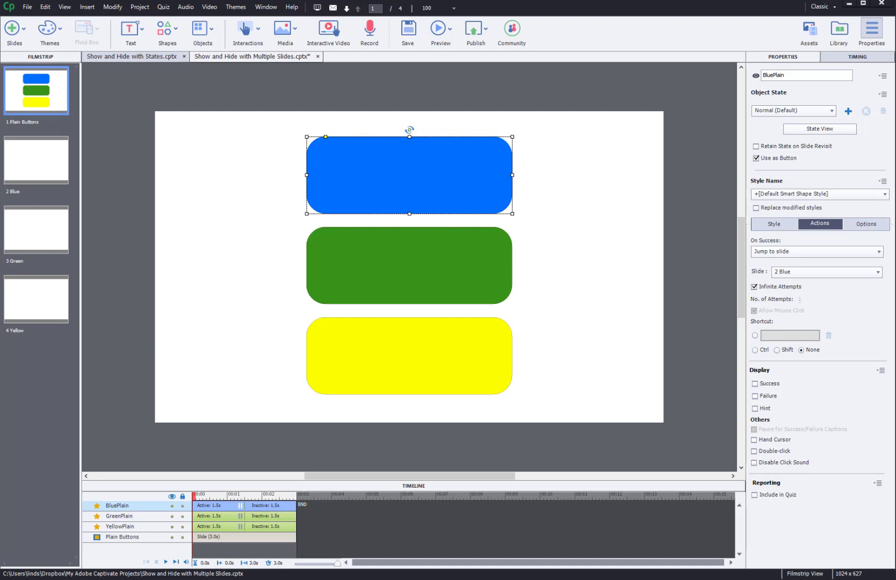
Inspect the slide settings and the blue, green and yellow buttons' actions.
{"action": "left_click", "coordinate": [700, 353]}
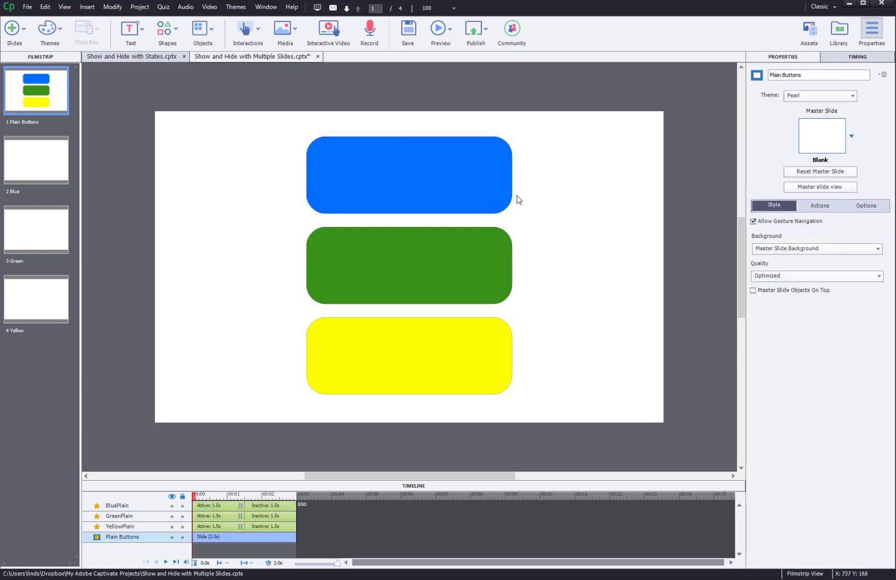
{"action": "left_click", "coordinate": [410, 161]}
{"action": "left_click", "coordinate": [409, 265]}
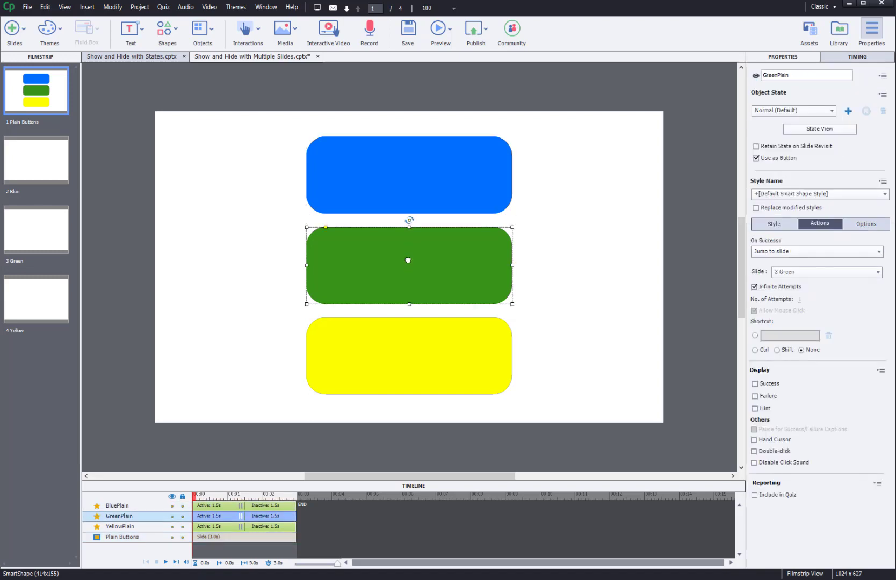
{"action": "left_click", "coordinate": [380, 353]}
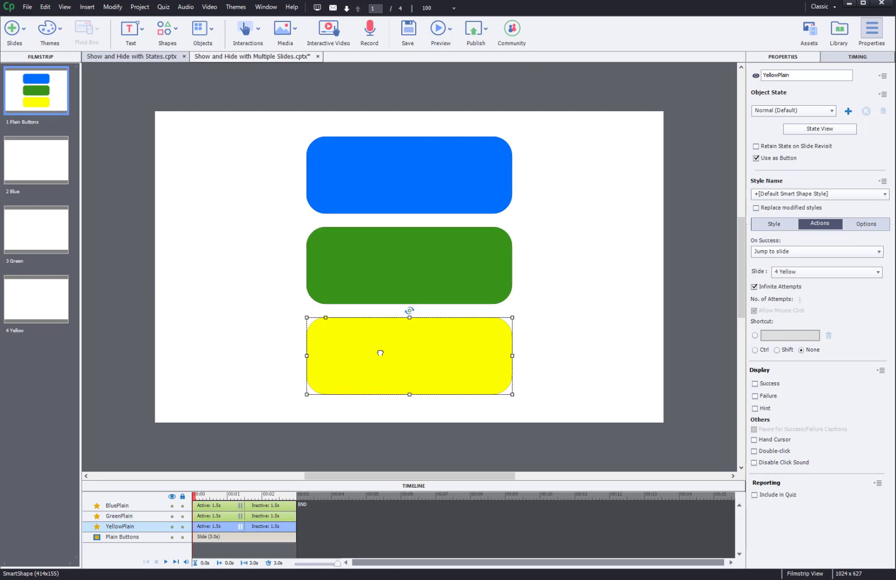
{"action": "left_click", "coordinate": [409, 181]}
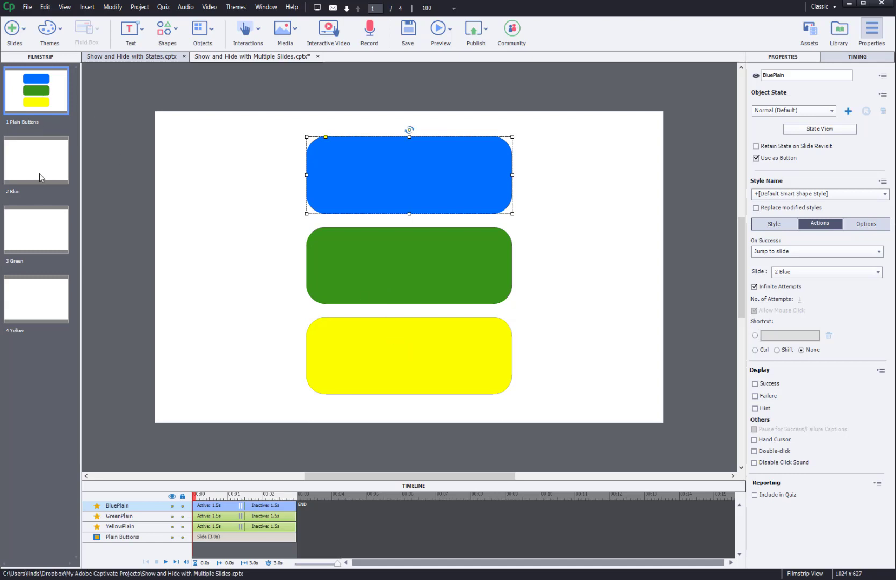
{"action": "left_click", "coordinate": [36, 86]}
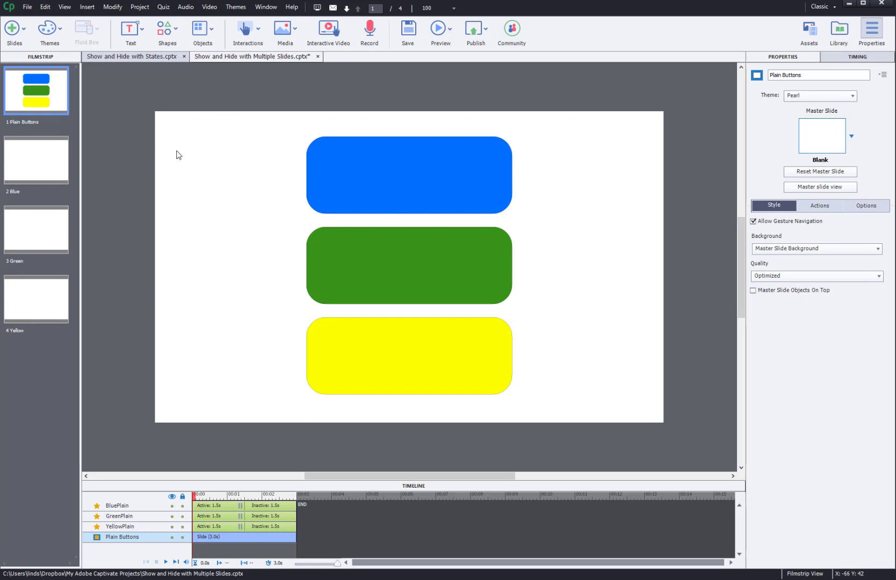
{"action": "left_click", "coordinate": [416, 186]}
{"action": "left_click", "coordinate": [415, 259]}
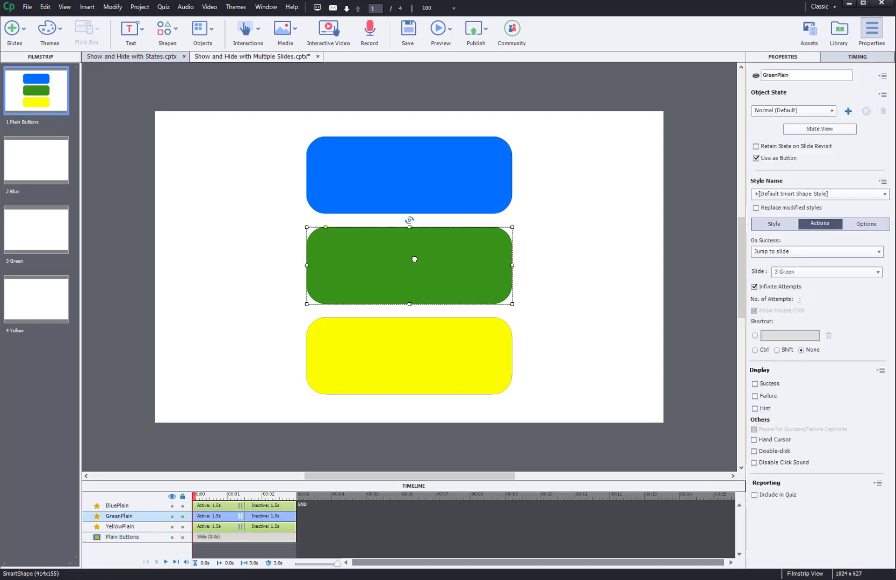
{"action": "left_click", "coordinate": [407, 363]}
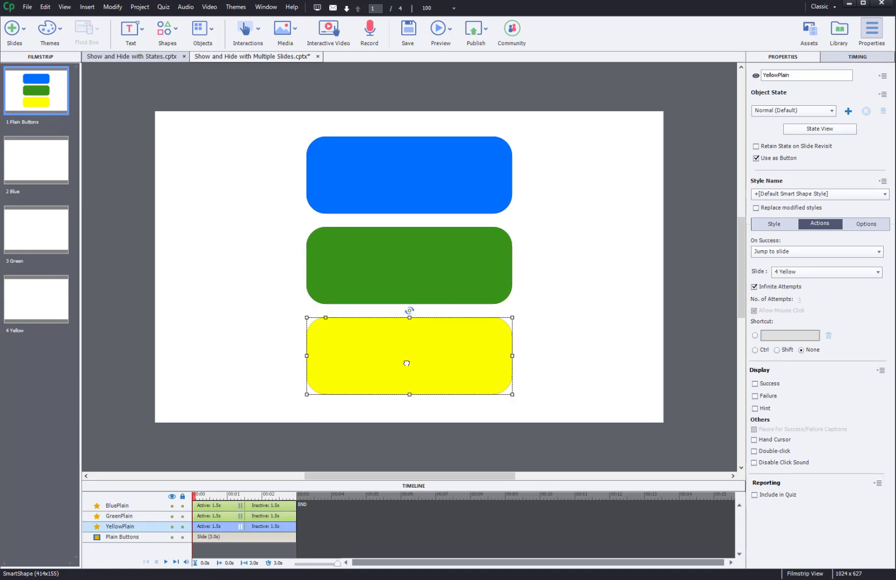
{"action": "left_click", "coordinate": [422, 175]}
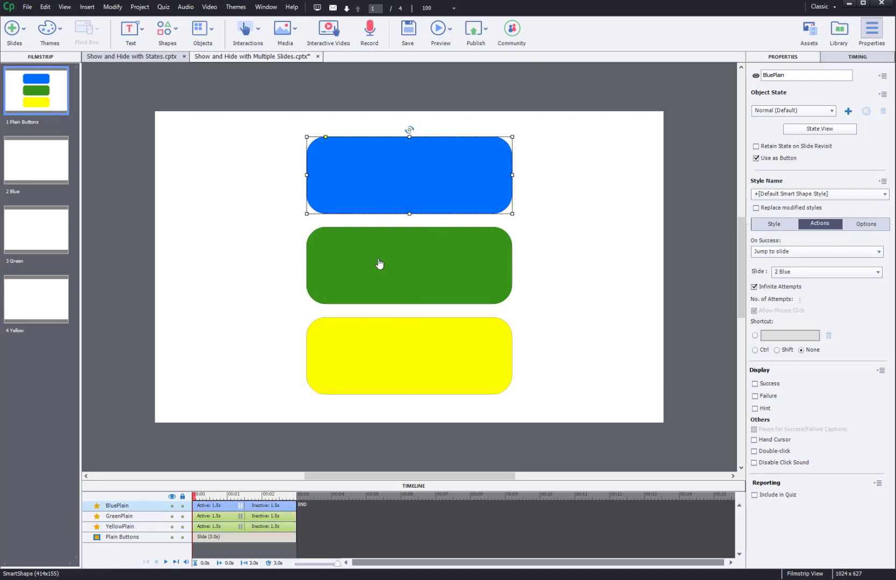
{"action": "left_click", "coordinate": [52, 89]}
Review the blue button's On Success action list and the green and yellow buttons' target slides.
{"action": "left_click", "coordinate": [380, 189]}
{"action": "left_click", "coordinate": [788, 252]}
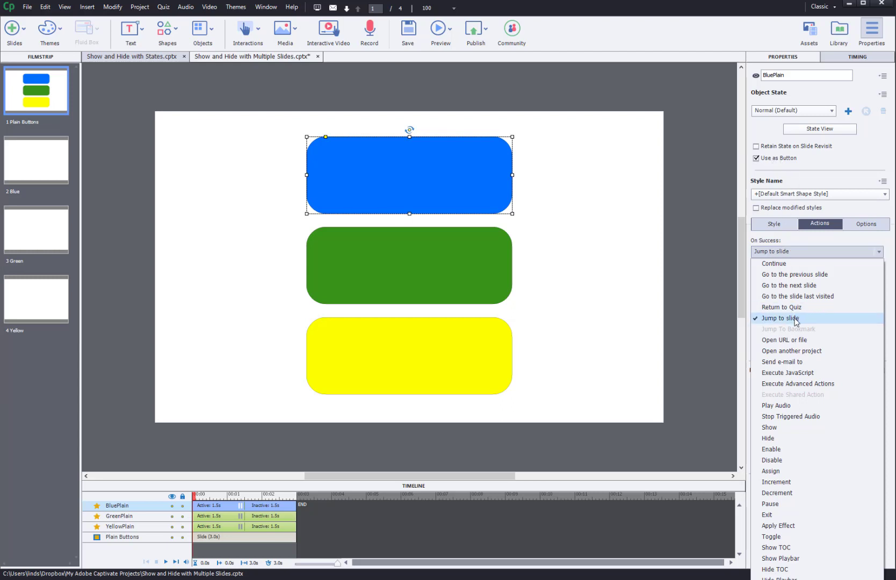
{"action": "left_click", "coordinate": [718, 306]}
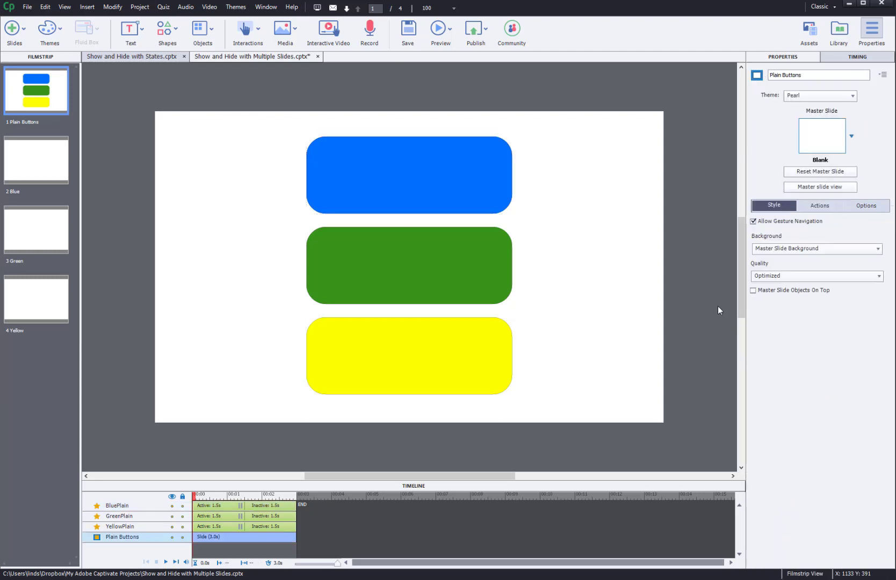
{"action": "left_click", "coordinate": [444, 184]}
{"action": "left_click", "coordinate": [436, 266]}
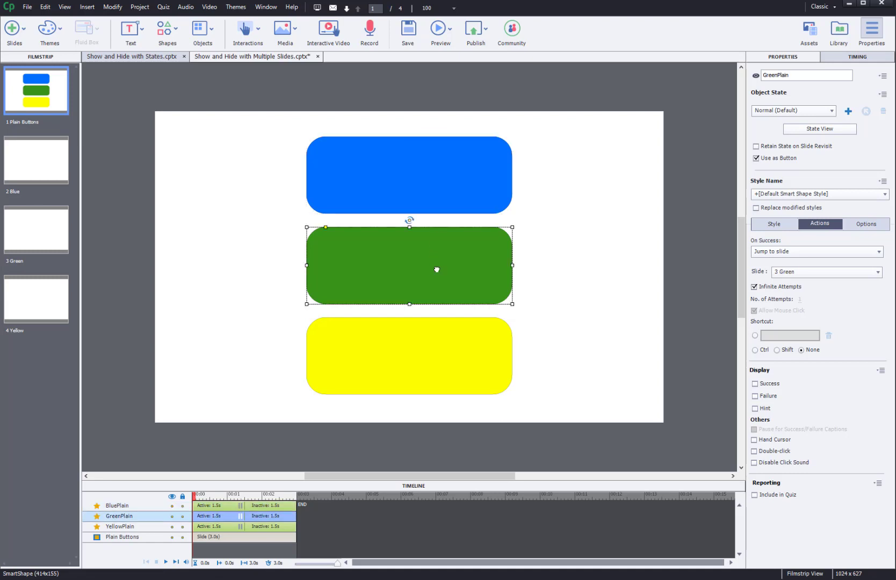
{"action": "left_click", "coordinate": [417, 345]}
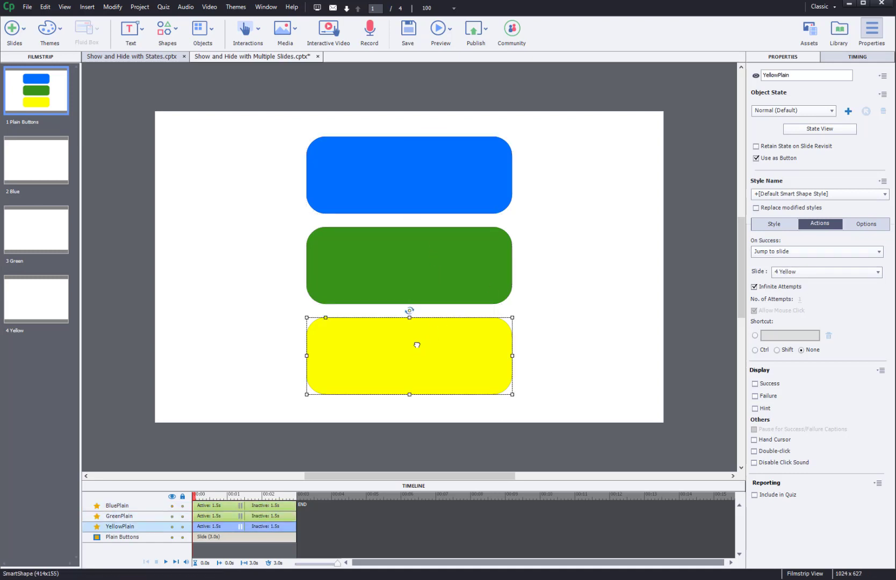
{"action": "left_click", "coordinate": [418, 179]}
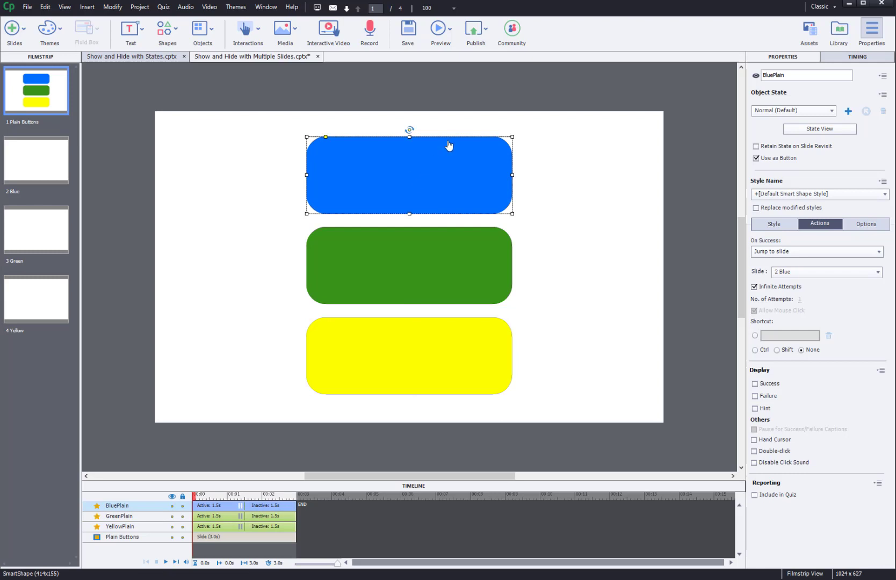
Delete the RollOver and Down states from the blue button in State View.
{"action": "left_click", "coordinate": [821, 128]}
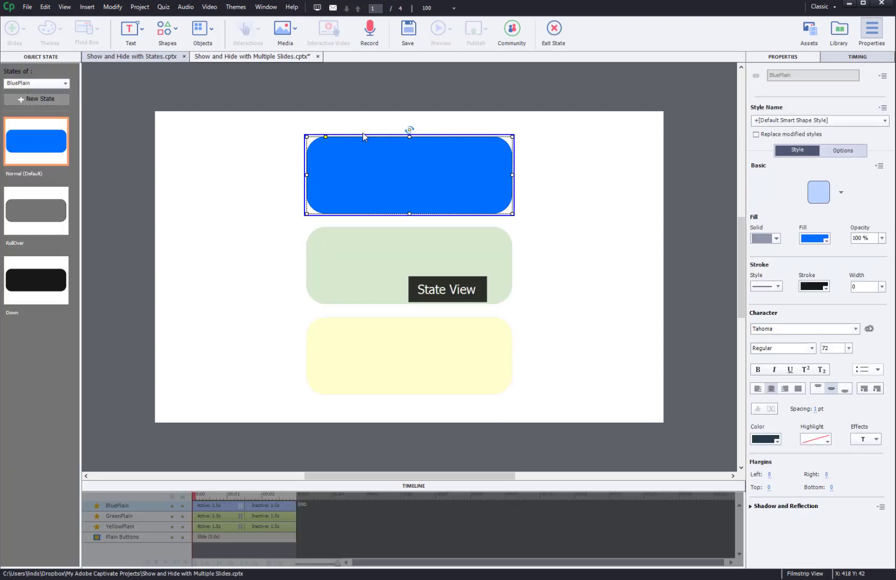
{"action": "left_click", "coordinate": [28, 210]}
{"action": "right_click", "coordinate": [28, 211]}
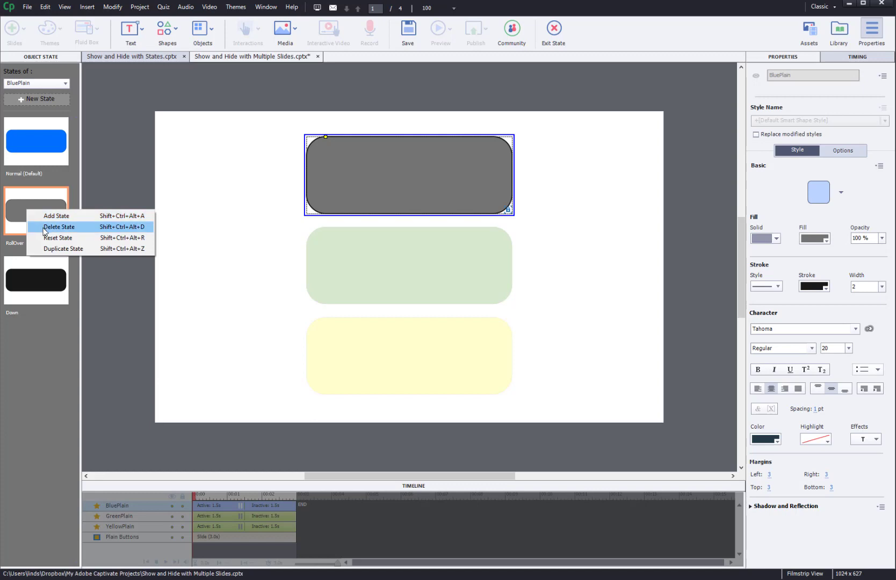
{"action": "left_click", "coordinate": [44, 227]}
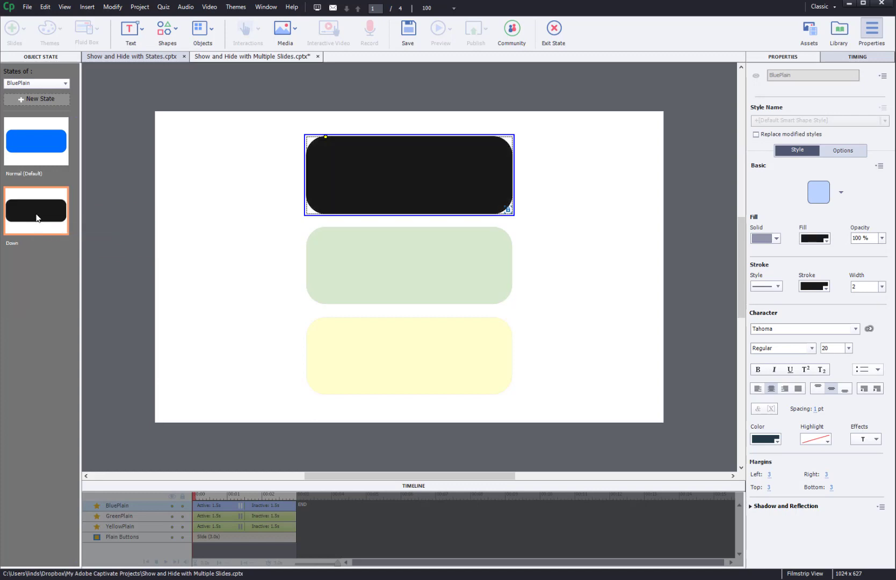
{"action": "right_click", "coordinate": [36, 213]}
{"action": "left_click", "coordinate": [47, 231]}
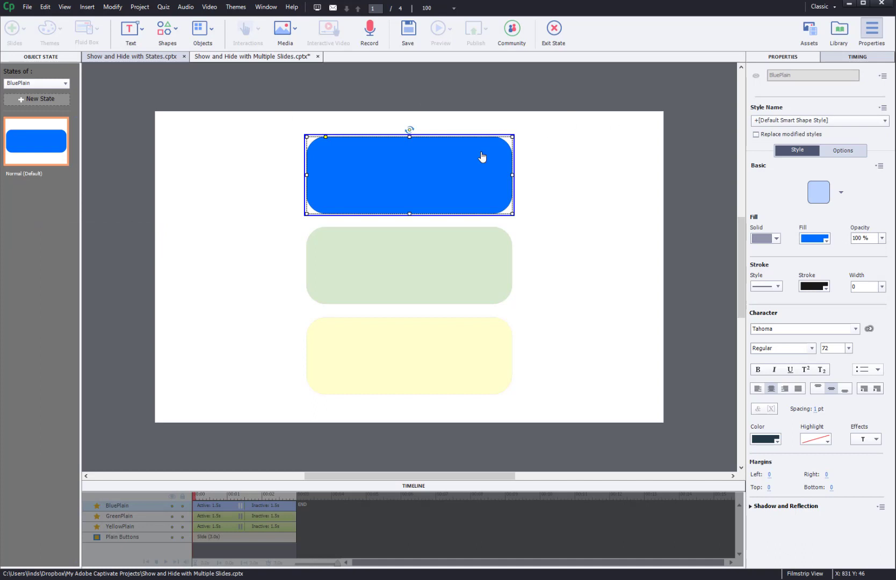
Delete the green button's RollOver and Down states.
{"action": "left_click", "coordinate": [24, 83]}
{"action": "left_click", "coordinate": [29, 108]}
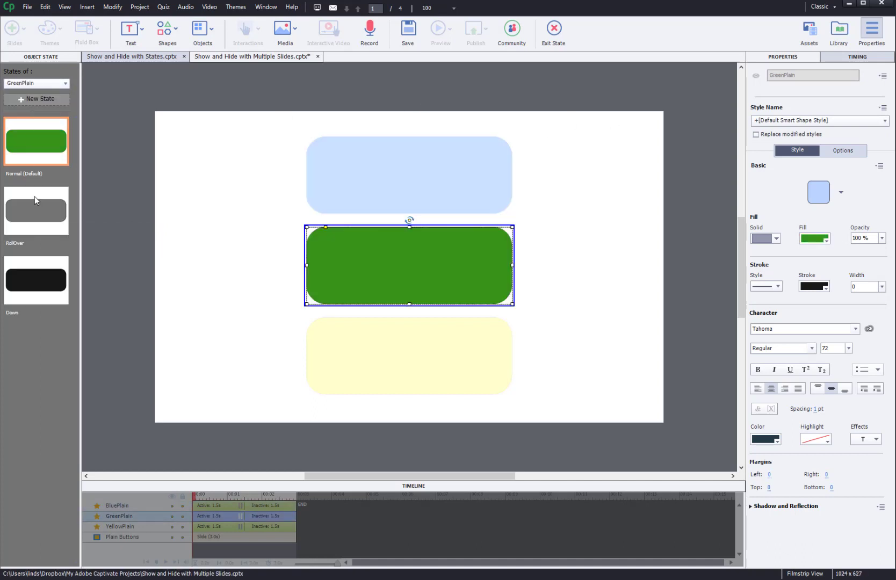
{"action": "right_click", "coordinate": [35, 209]}
{"action": "left_click", "coordinate": [56, 225]}
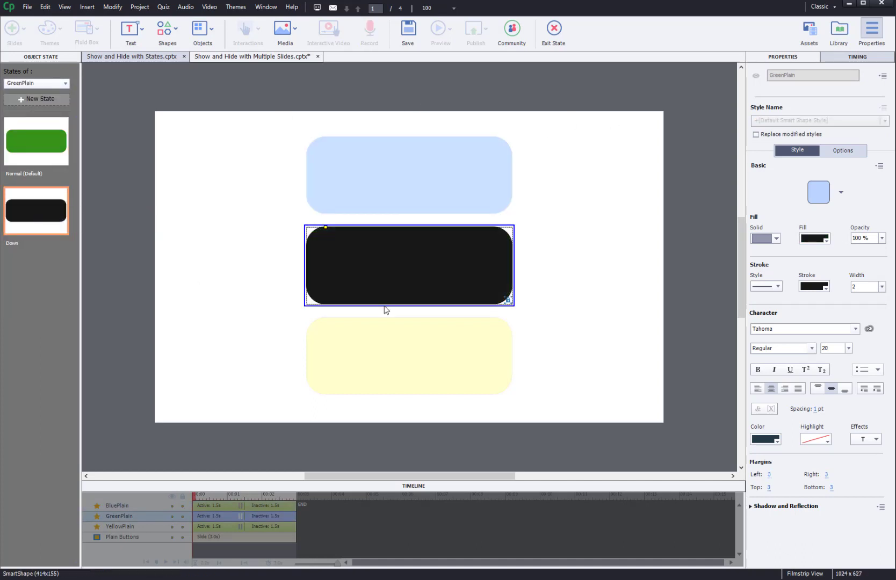
{"action": "right_click", "coordinate": [62, 210]}
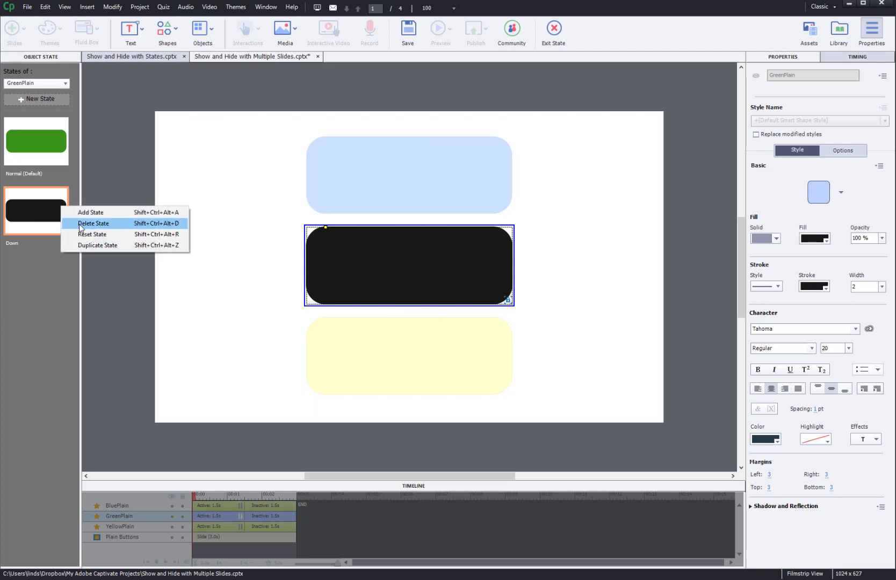
{"action": "left_click", "coordinate": [81, 222]}
Delete the yellow button's RollOver and Down states.
{"action": "left_click", "coordinate": [32, 83]}
{"action": "left_click", "coordinate": [43, 121]}
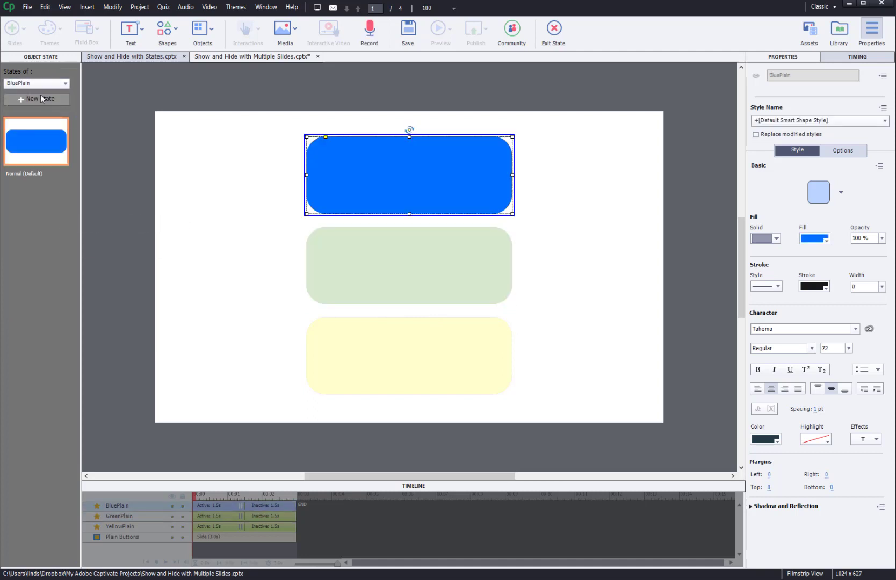
{"action": "left_click", "coordinate": [40, 84]}
{"action": "left_click", "coordinate": [40, 84]}
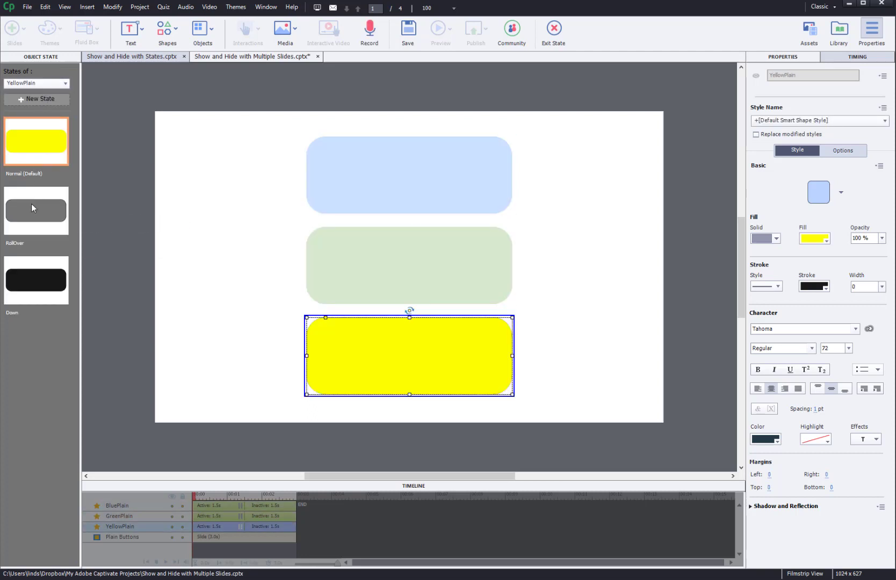
{"action": "right_click", "coordinate": [33, 205]}
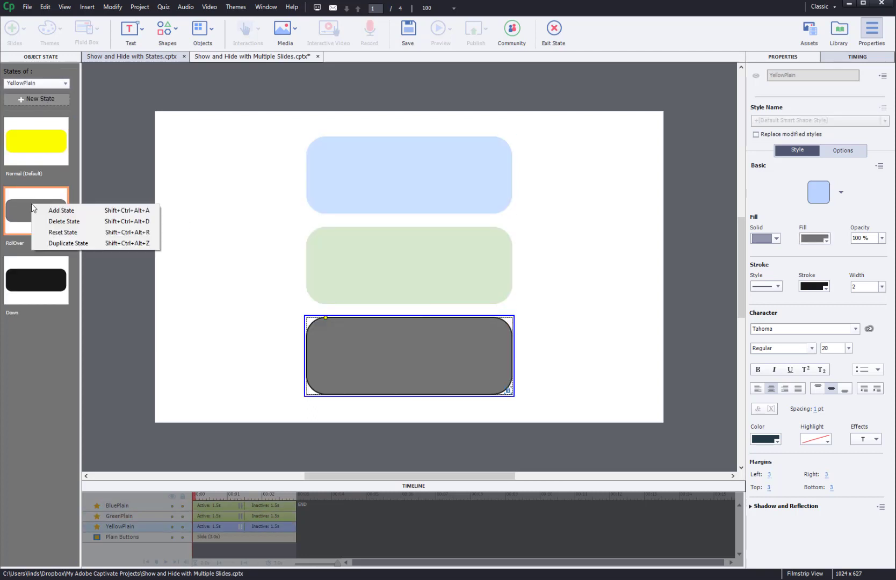
{"action": "left_click", "coordinate": [41, 223]}
{"action": "right_click", "coordinate": [42, 210]}
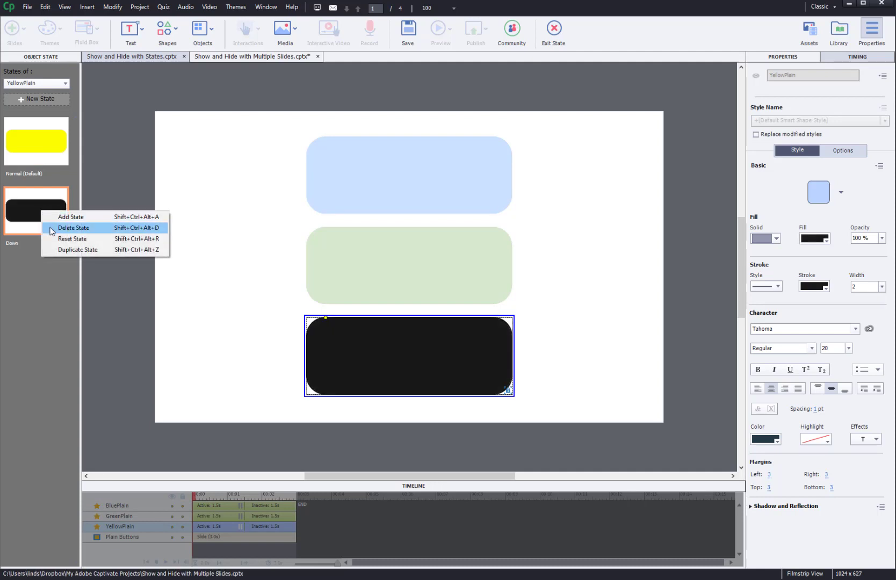
{"action": "left_click", "coordinate": [51, 226]}
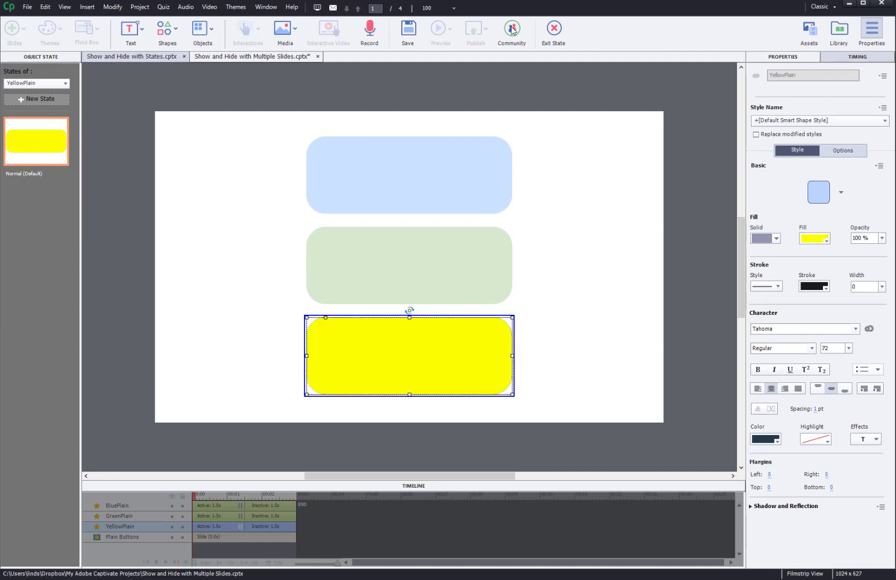
Exit state view and select the blue, green and yellow buttons on the Plain Buttons slide.
{"action": "left_click", "coordinate": [555, 34]}
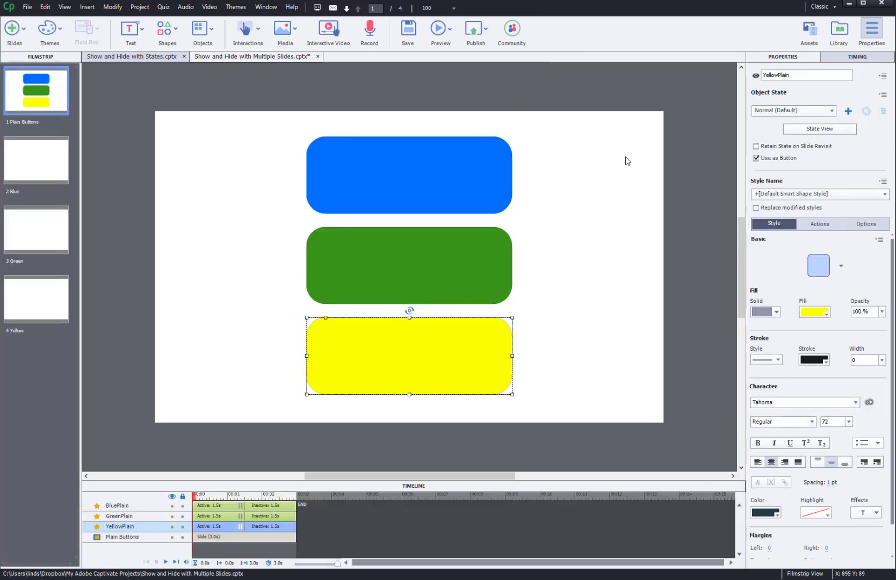
{"action": "left_click", "coordinate": [683, 159]}
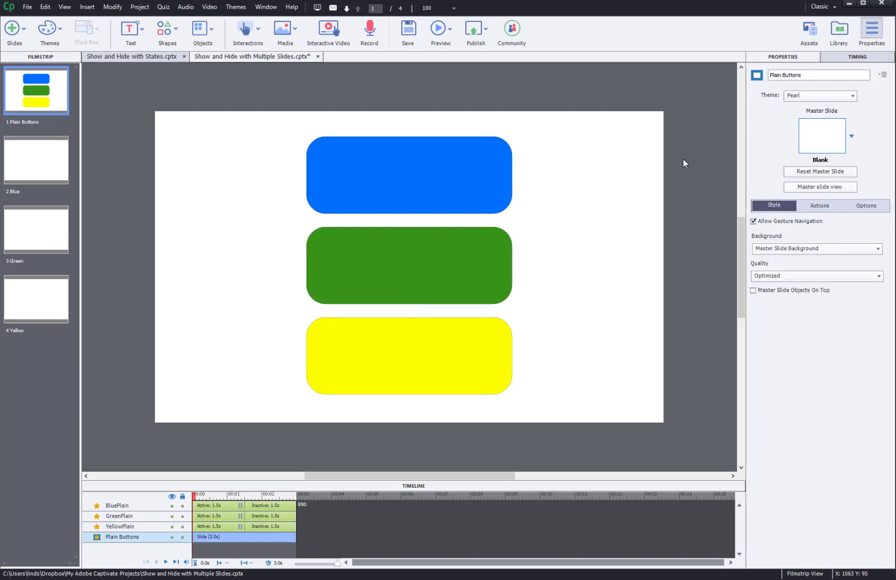
{"action": "left_click", "coordinate": [429, 181]}
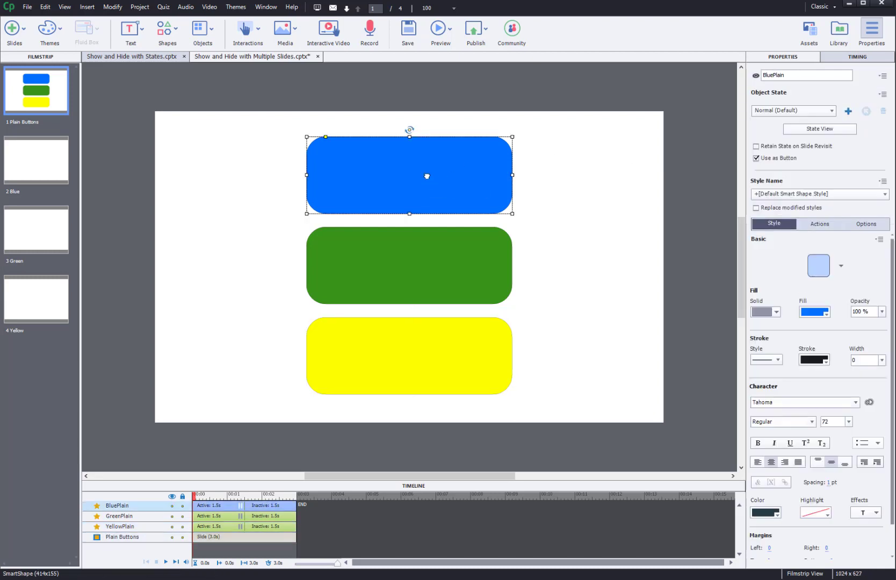
{"action": "left_click", "coordinate": [380, 265], "text": "shift"}
{"action": "left_click", "coordinate": [382, 345], "text": "shift"}
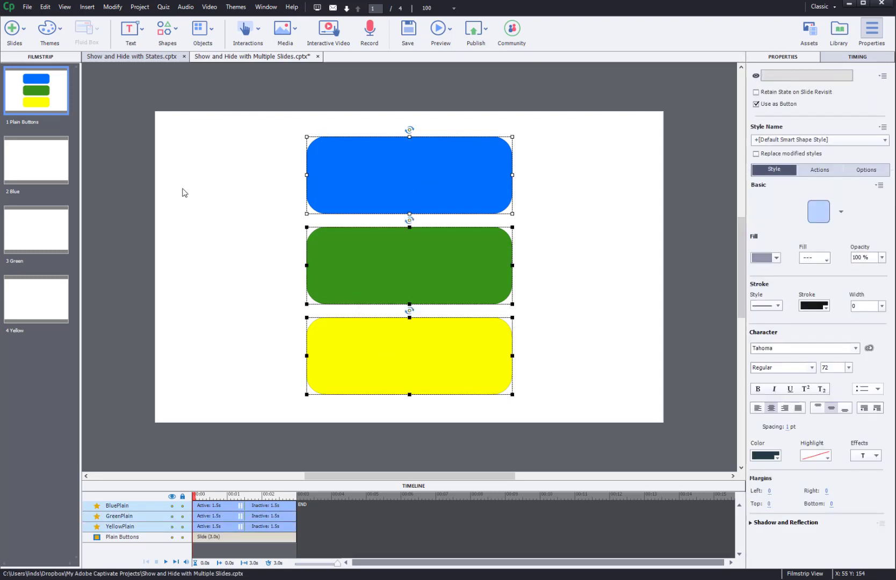
Paste the three buttons onto slide 2 Blue, slide 3 Green and slide 4 Yellow.
{"action": "left_click", "coordinate": [47, 170]}
{"action": "key", "text": "ctrl+v"}
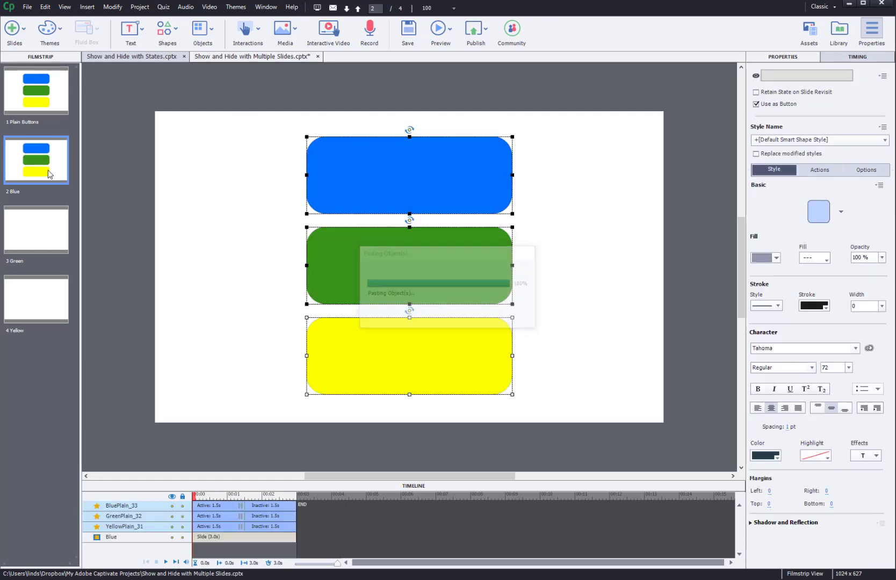
{"action": "left_click", "coordinate": [42, 231]}
{"action": "key", "text": "ctrl+v"}
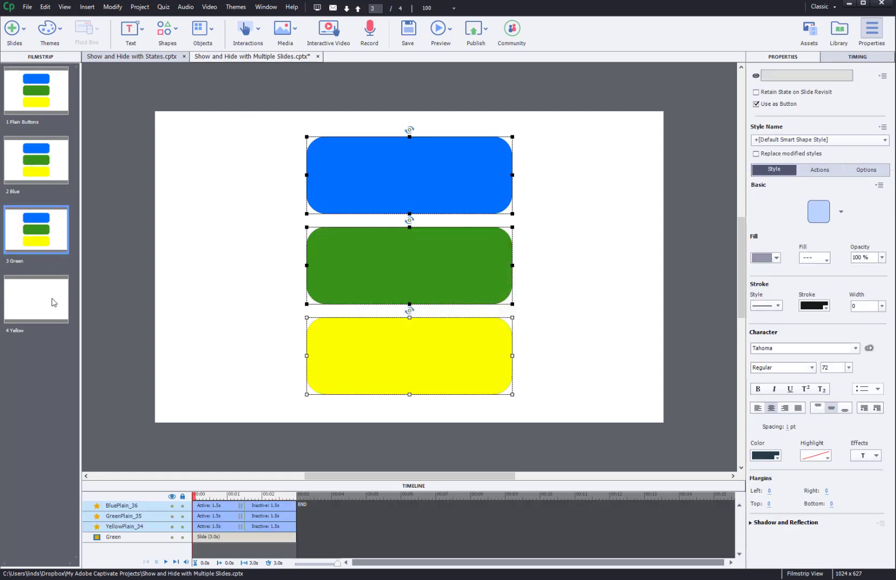
{"action": "left_click", "coordinate": [54, 297]}
{"action": "key", "text": "ctrl+v"}
Type 'Blue' on slide 2's blue button and 'Green' on slide 3's green button.
{"action": "left_click", "coordinate": [39, 171]}
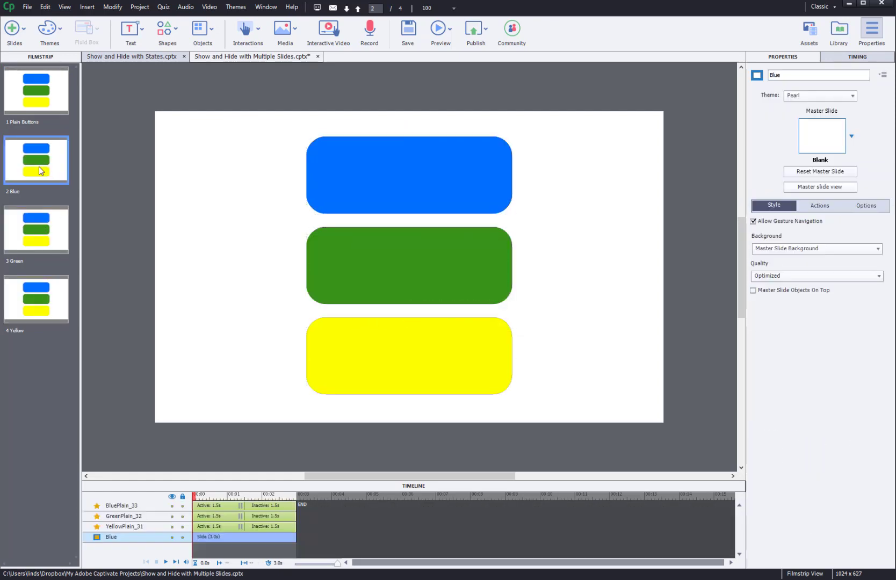
{"action": "left_click", "coordinate": [427, 163]}
{"action": "type", "text": "Blue"}
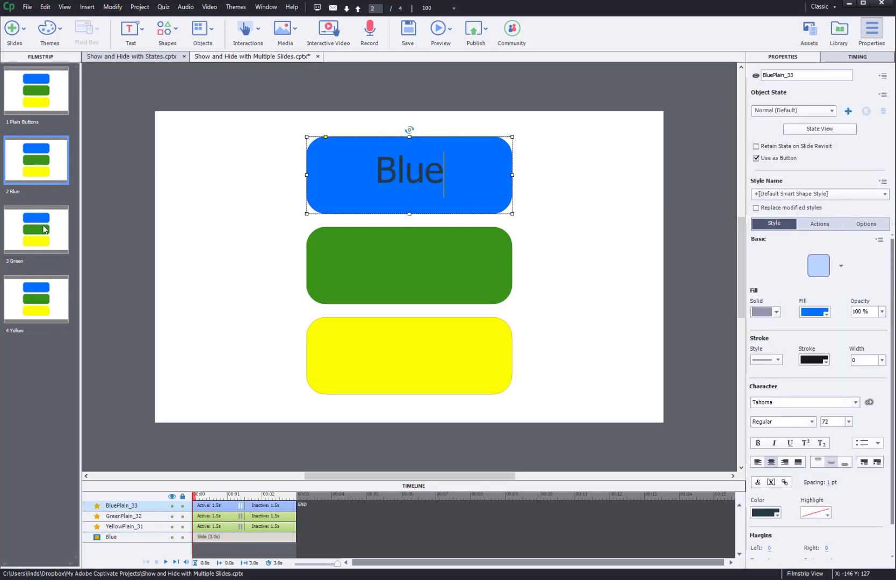
{"action": "left_click", "coordinate": [44, 230]}
{"action": "double_click", "coordinate": [444, 259]}
{"action": "type", "text": "Green"}
Type 'Yellow' on slide 4's yellow button, then check the blue button's click actions.
{"action": "left_click", "coordinate": [36, 299]}
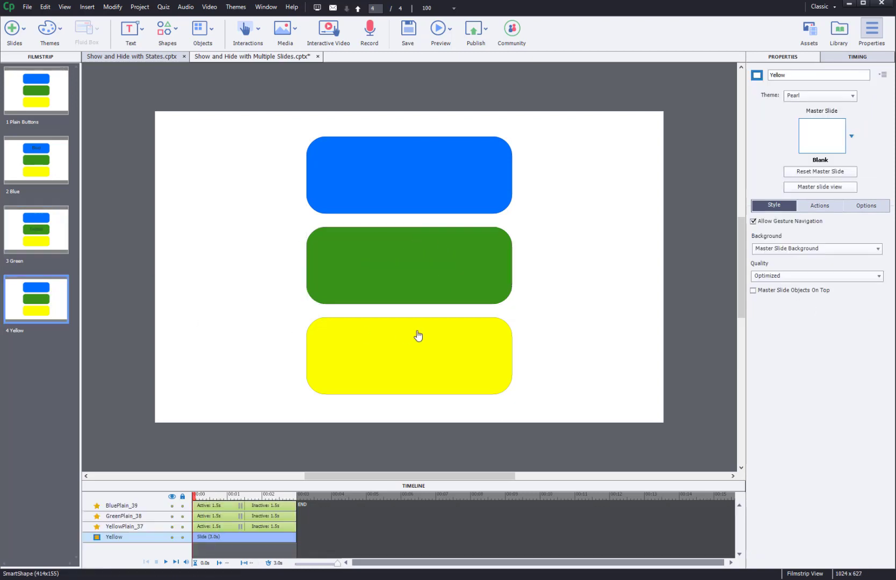
{"action": "double_click", "coordinate": [392, 358]}
{"action": "type", "text": "Yellow"}
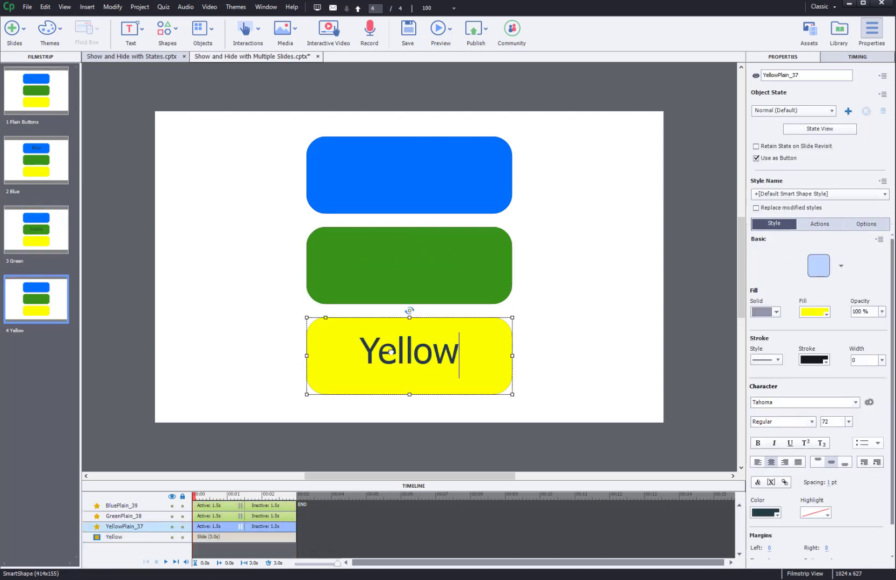
{"action": "left_click", "coordinate": [712, 299]}
{"action": "left_click", "coordinate": [467, 182]}
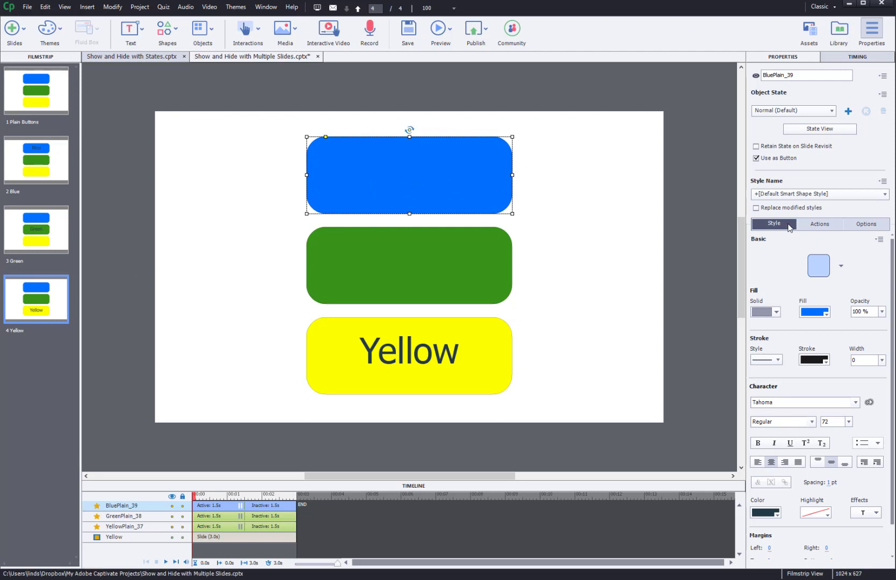
{"action": "left_click", "coordinate": [820, 224]}
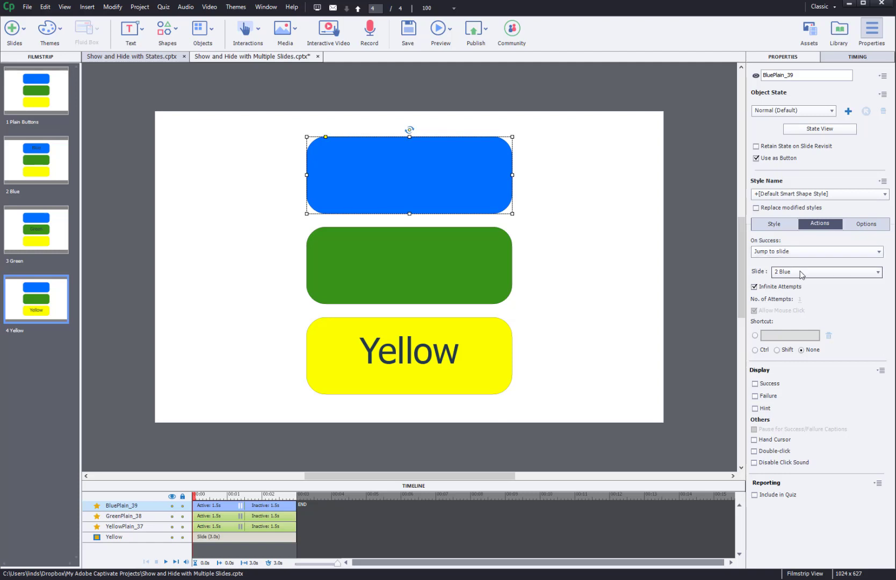
{"action": "left_click", "coordinate": [702, 253]}
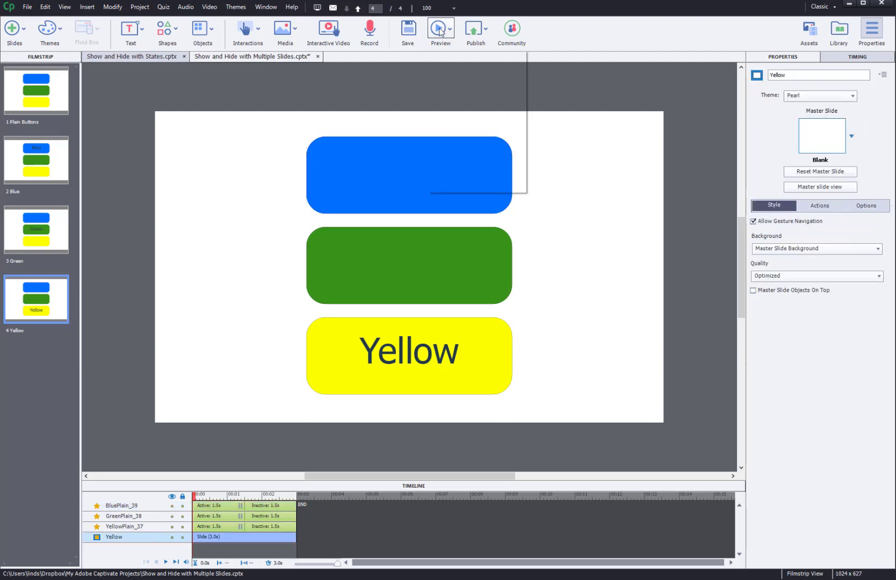
{"action": "left_click", "coordinate": [440, 32]}
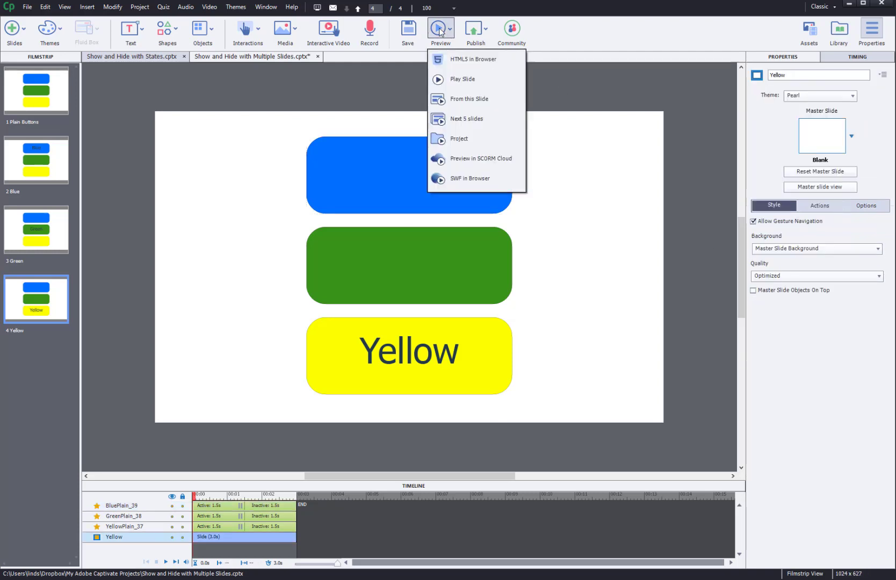
{"action": "left_click", "coordinate": [463, 134]}
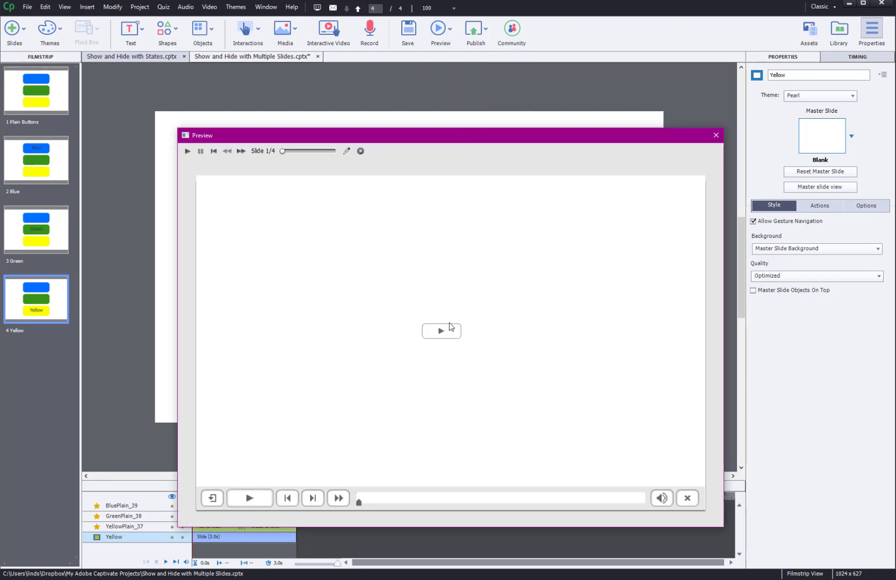
{"action": "left_click", "coordinate": [448, 324]}
{"action": "left_click", "coordinate": [441, 237]}
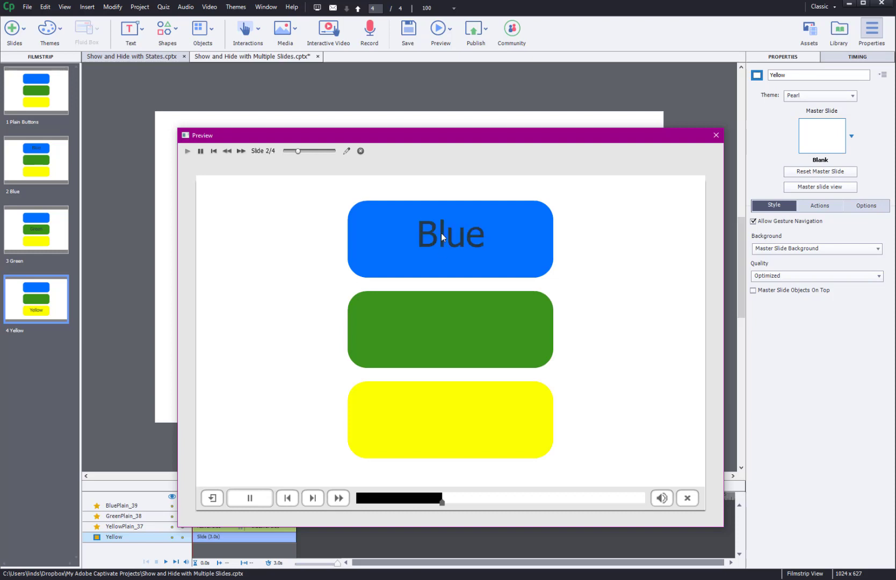
{"action": "left_click", "coordinate": [424, 322]}
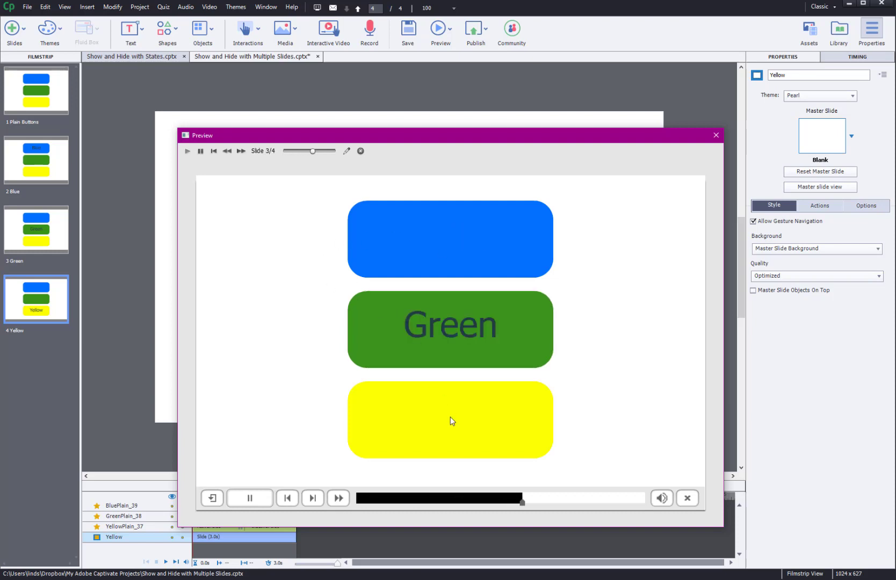
{"action": "left_click", "coordinate": [450, 417]}
{"action": "left_click", "coordinate": [442, 337]}
{"action": "left_click", "coordinate": [444, 232]}
{"action": "left_click", "coordinate": [452, 316]}
{"action": "left_click", "coordinate": [457, 409]}
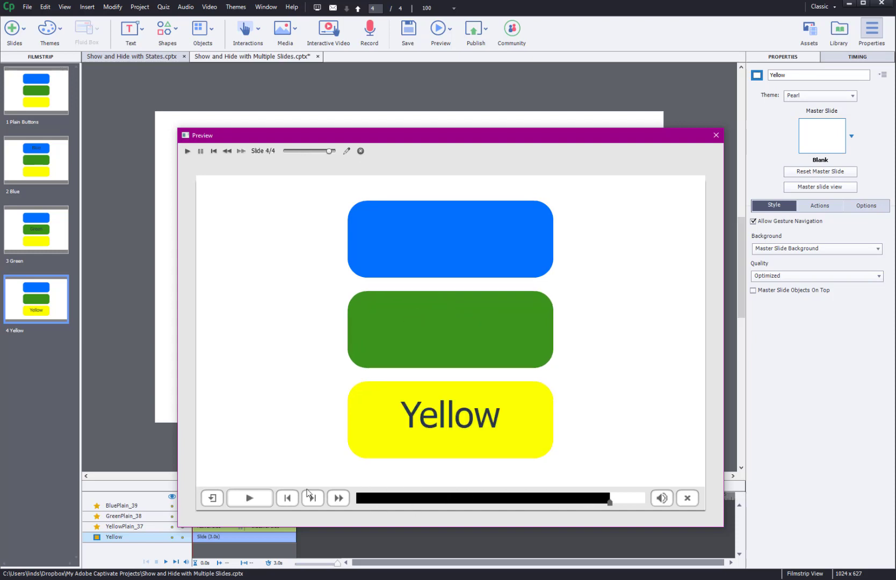
{"action": "left_click", "coordinate": [687, 498]}
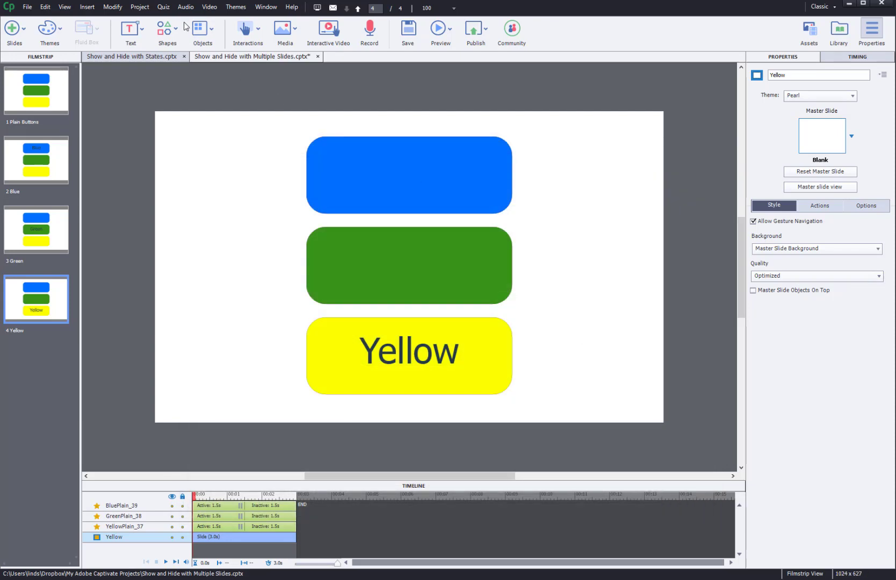
{"action": "left_click", "coordinate": [140, 7]}
Turn off Show Playback Control in the Skin Editor.
{"action": "left_click", "coordinate": [158, 65]}
{"action": "left_click", "coordinate": [45, 166]}
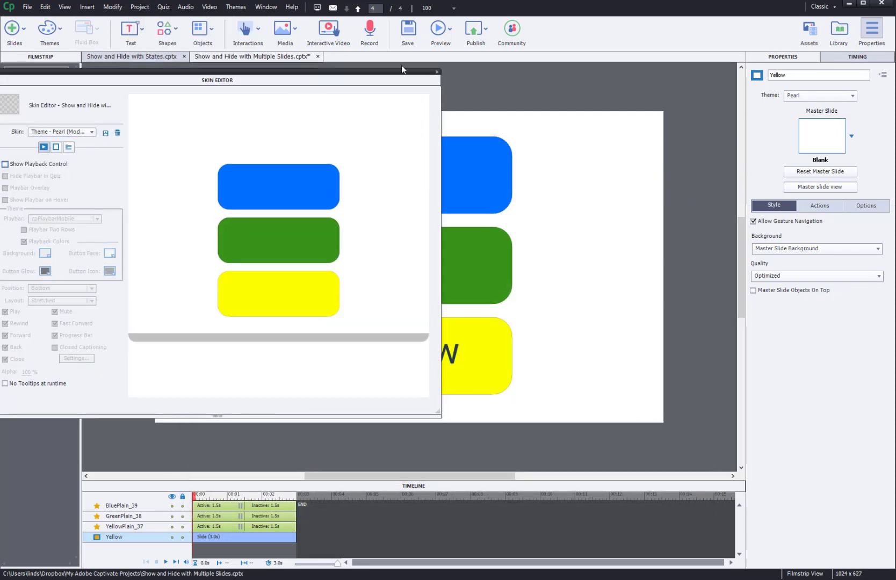
{"action": "left_click", "coordinate": [437, 71]}
Preview the project and click the blue, green and yellow buttons to reveal their labels.
{"action": "left_click", "coordinate": [441, 38]}
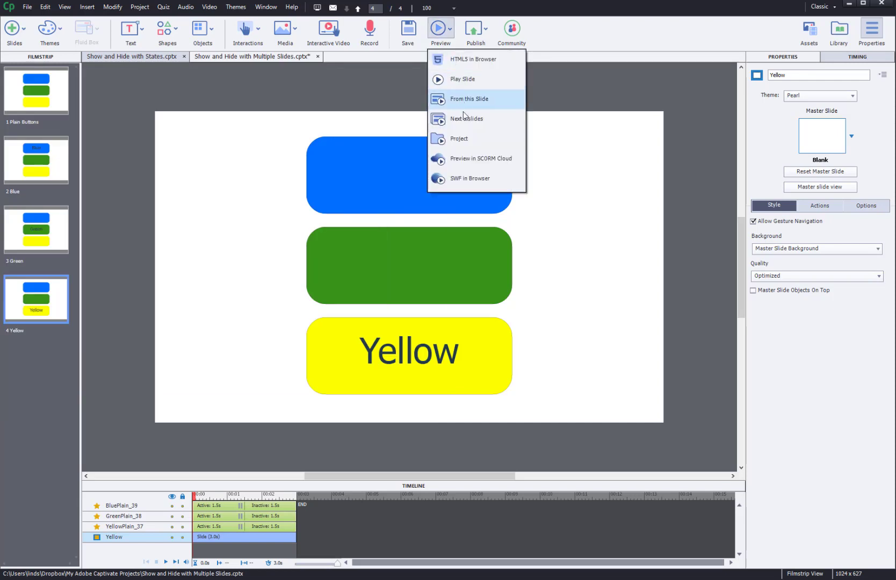
{"action": "left_click", "coordinate": [468, 141]}
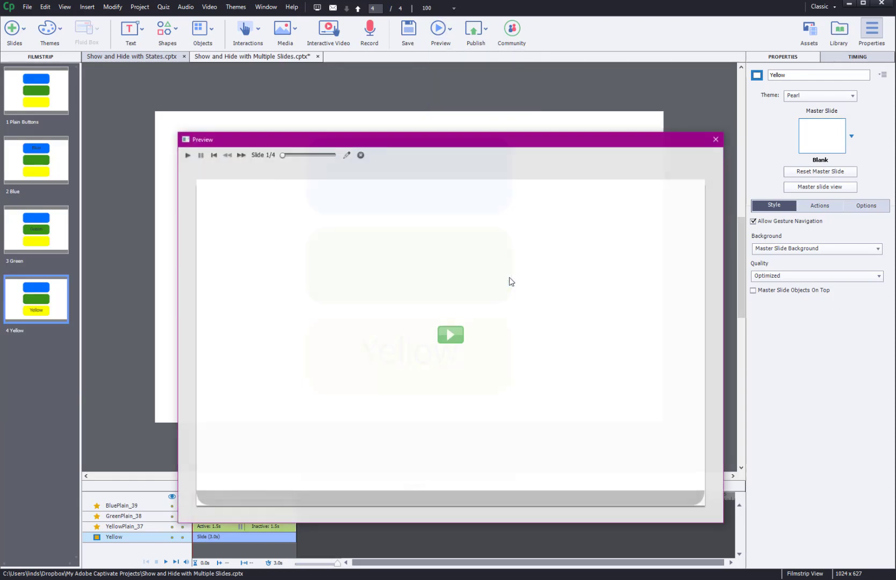
{"action": "left_click", "coordinate": [451, 336]}
{"action": "left_click", "coordinate": [440, 238]}
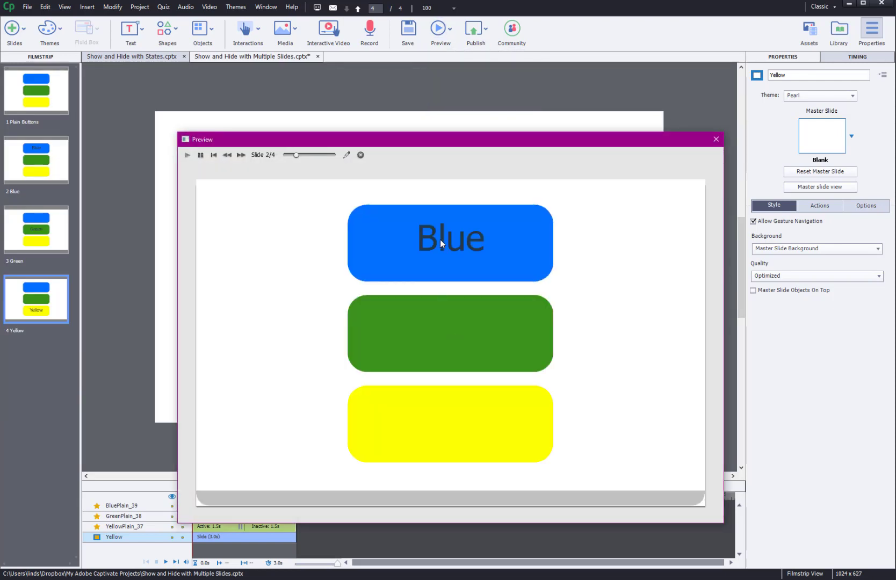
{"action": "left_click", "coordinate": [458, 327]}
{"action": "left_click", "coordinate": [456, 410]}
{"action": "left_click", "coordinate": [440, 350]}
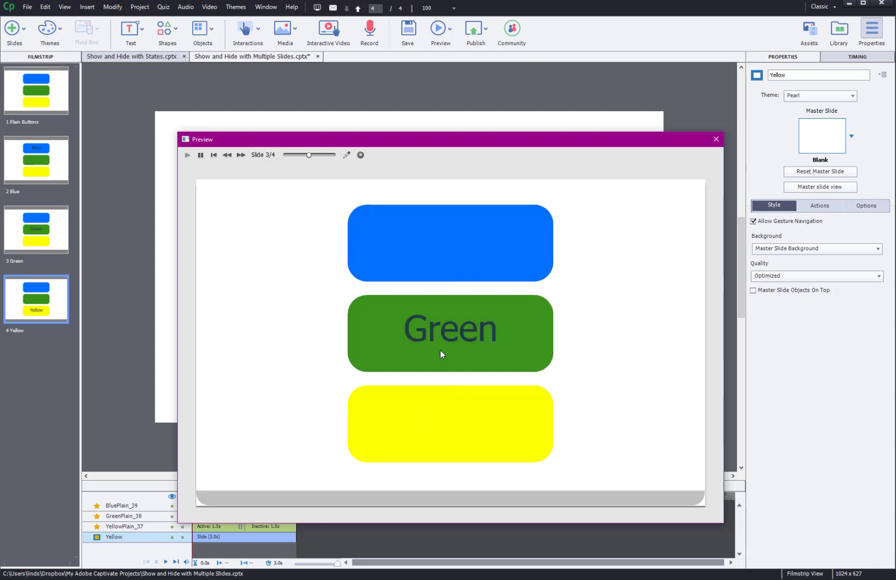
{"action": "left_click", "coordinate": [435, 268]}
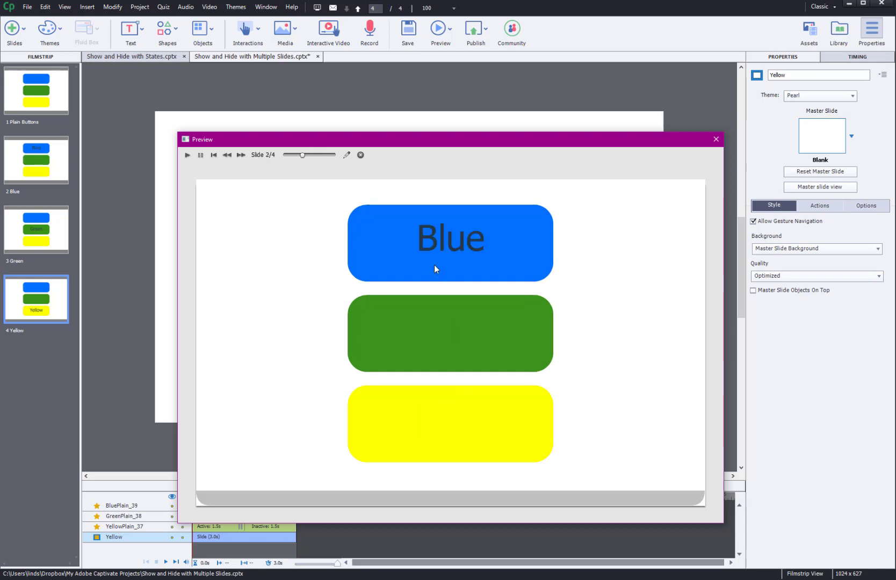
Keep clicking the buttons in the preview to confirm each shows only its own label.
{"action": "left_click", "coordinate": [436, 335]}
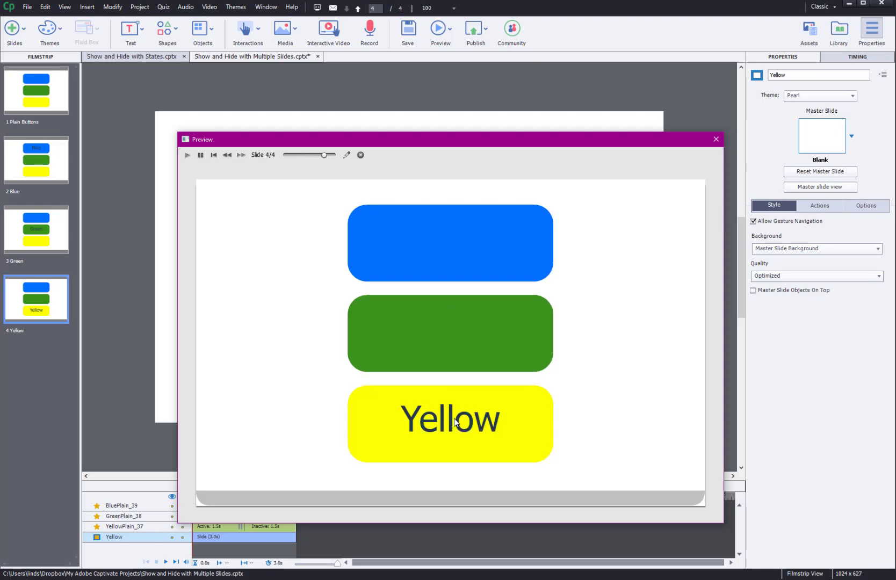
{"action": "left_click", "coordinate": [441, 329]}
{"action": "left_click", "coordinate": [448, 242]}
{"action": "left_click", "coordinate": [456, 333]}
{"action": "left_click", "coordinate": [452, 431]}
{"action": "left_click", "coordinate": [444, 329]}
{"action": "left_click", "coordinate": [446, 244]}
{"action": "left_click", "coordinate": [445, 327]}
{"action": "left_click", "coordinate": [461, 436]}
{"action": "left_click", "coordinate": [460, 355]}
{"action": "left_click", "coordinate": [460, 237]}
{"action": "left_click", "coordinate": [466, 322]}
{"action": "left_click", "coordinate": [474, 446]}
{"action": "left_click", "coordinate": [467, 261]}
{"action": "left_click", "coordinate": [471, 333]}
{"action": "left_click", "coordinate": [474, 426]}
Close the preview, check each button's On Success action, then switch to Show and Hide with States.cptx.
{"action": "left_click", "coordinate": [716, 139]}
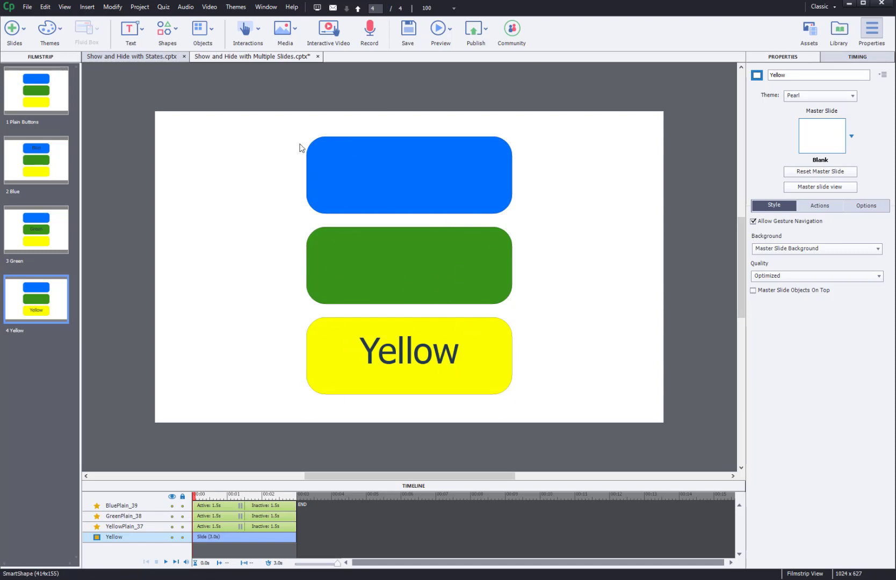
{"action": "left_click", "coordinate": [396, 172]}
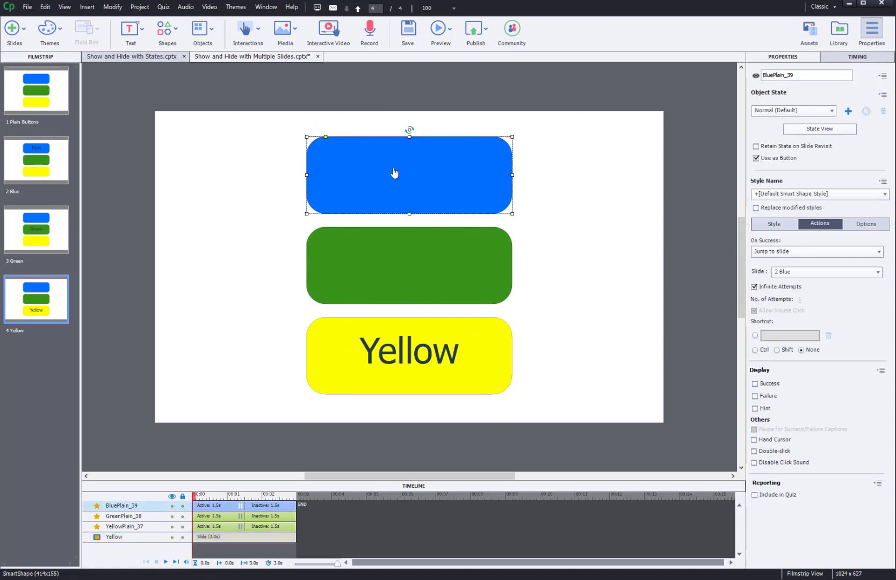
{"action": "left_click", "coordinate": [396, 254]}
{"action": "left_click", "coordinate": [389, 337]}
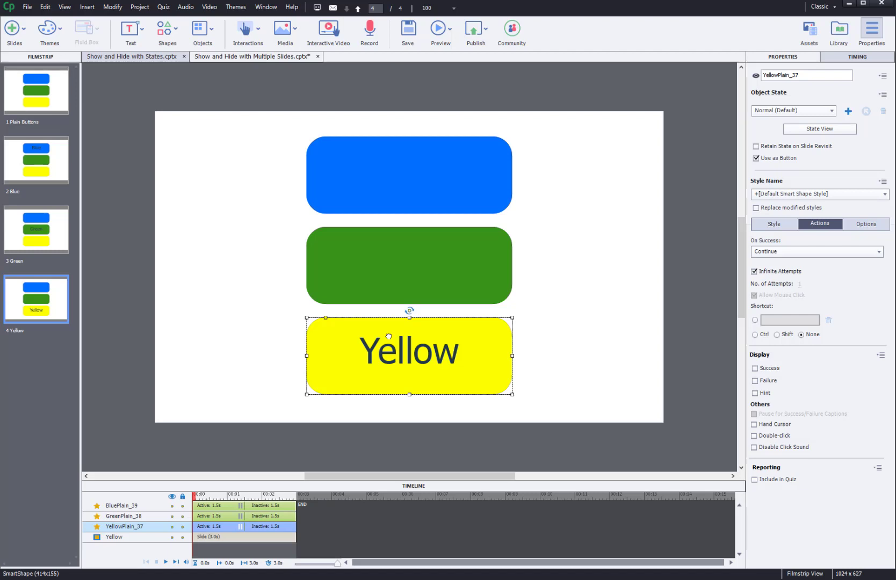
{"action": "left_click", "coordinate": [148, 57]}
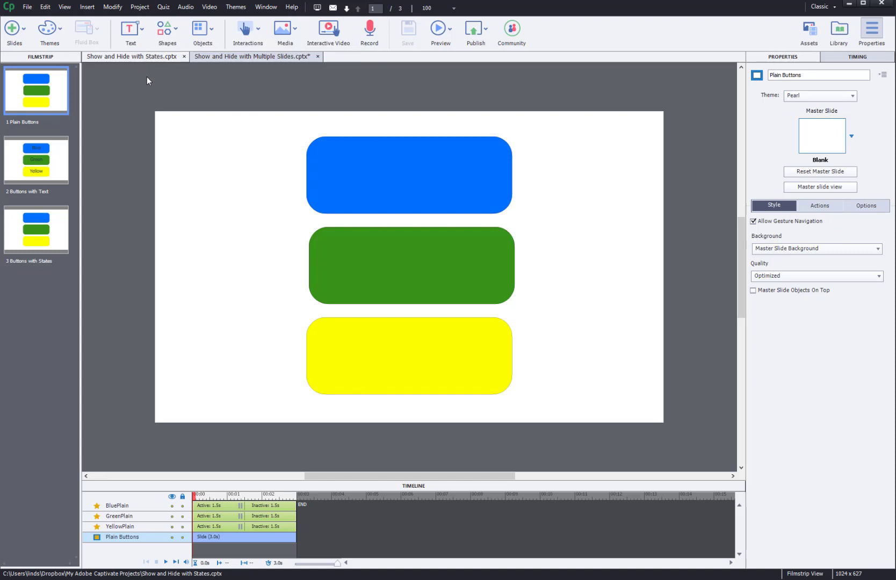
Delete slide 1 Plain Buttons from the filmstrip and move to the Buttons with States slide.
{"action": "left_click", "coordinate": [60, 171]}
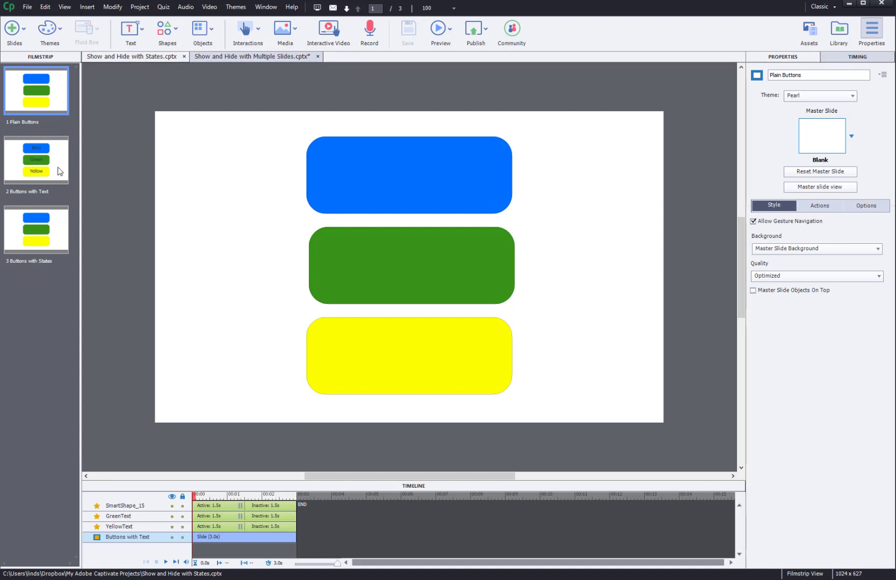
{"action": "left_click", "coordinate": [39, 107]}
{"action": "key", "text": "Delete"}
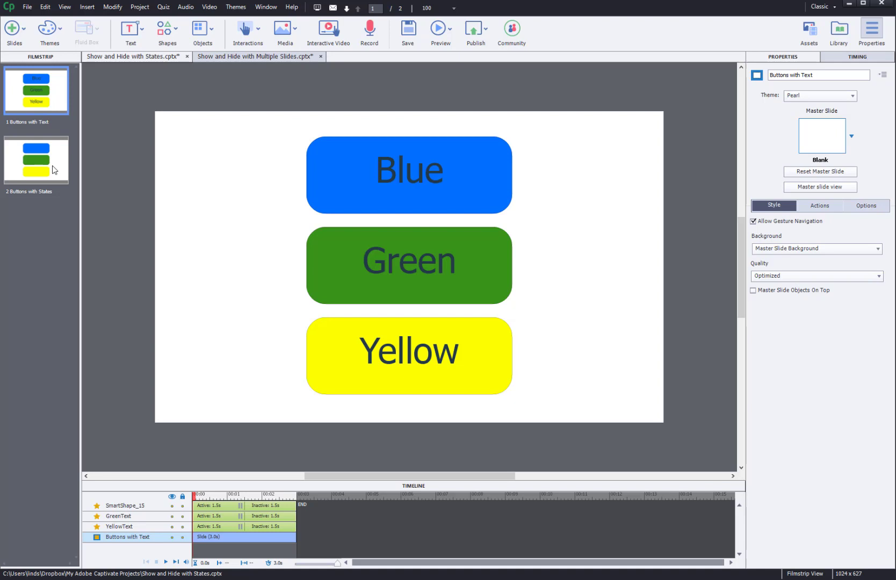
{"action": "left_click", "coordinate": [444, 35]}
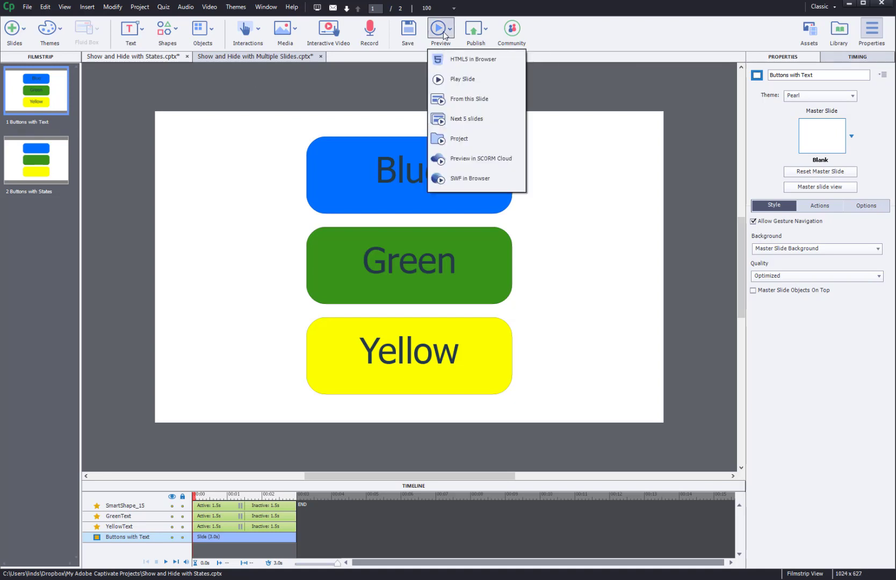
{"action": "left_click", "coordinate": [248, 110]}
{"action": "key", "text": "Down"}
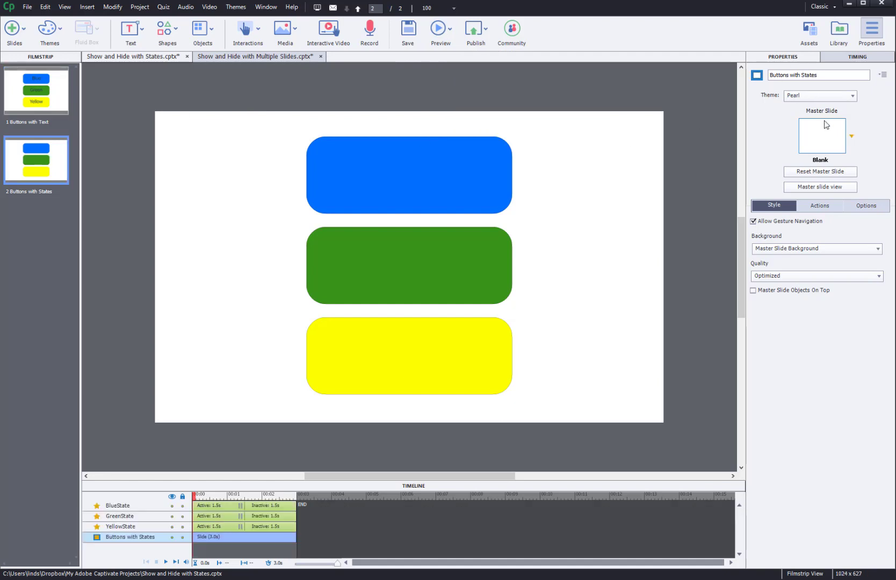
{"action": "left_click", "coordinate": [444, 162]}
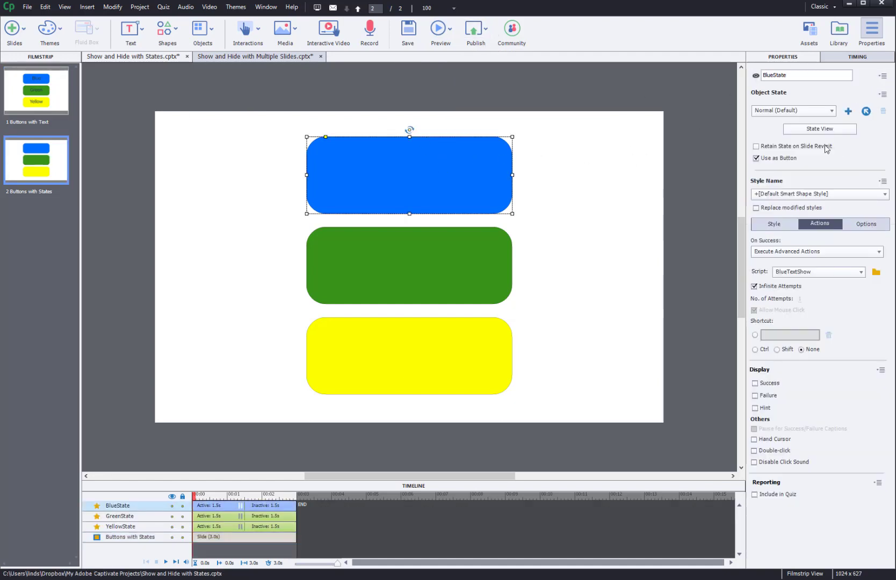
{"action": "left_click", "coordinate": [828, 135]}
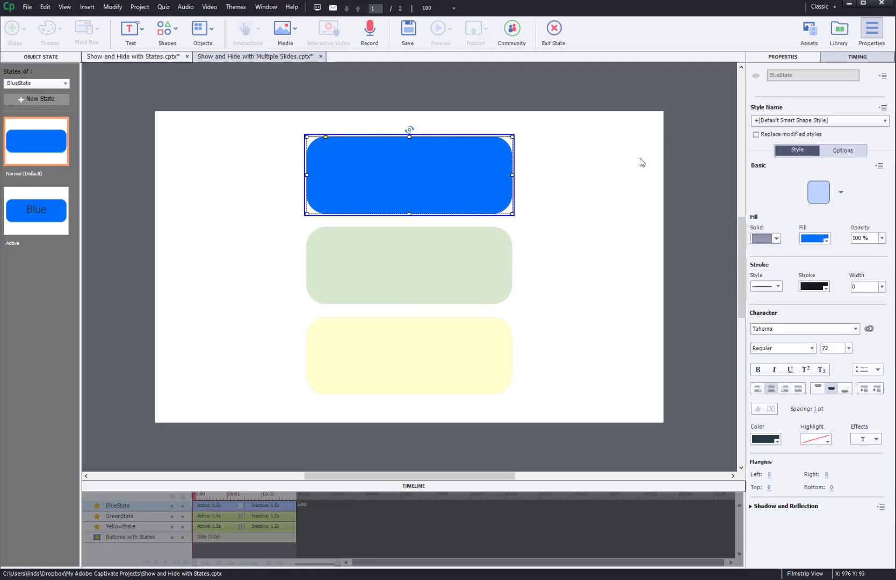
{"action": "left_click", "coordinate": [15, 215]}
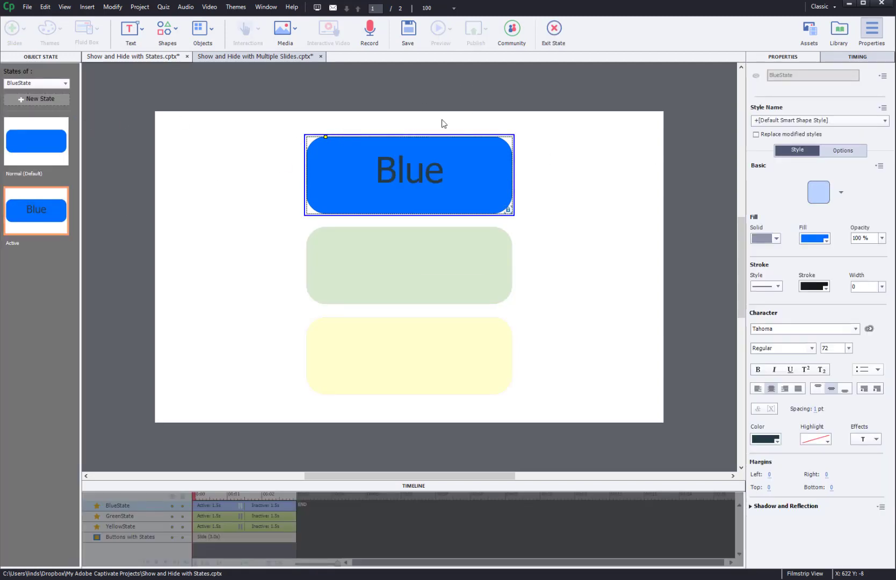
{"action": "left_click", "coordinate": [554, 30]}
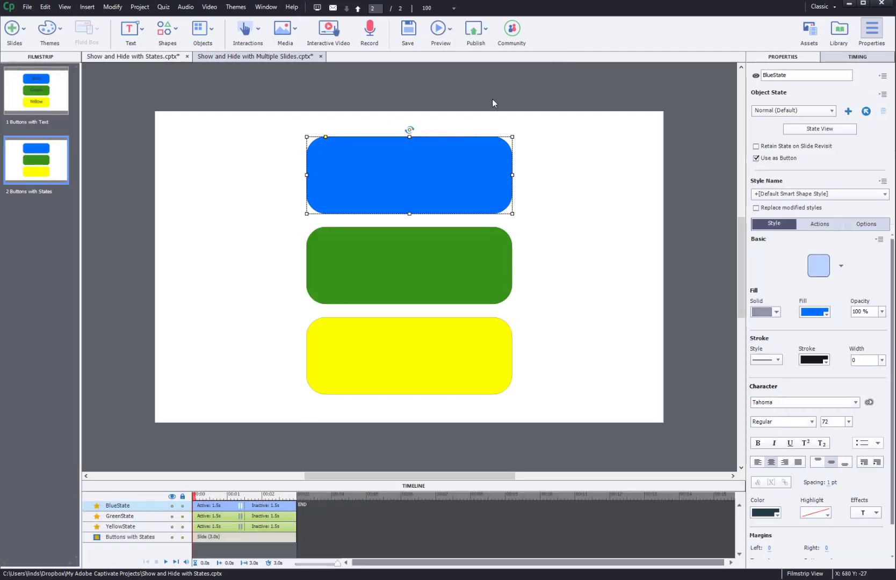
{"action": "left_click", "coordinate": [438, 30]}
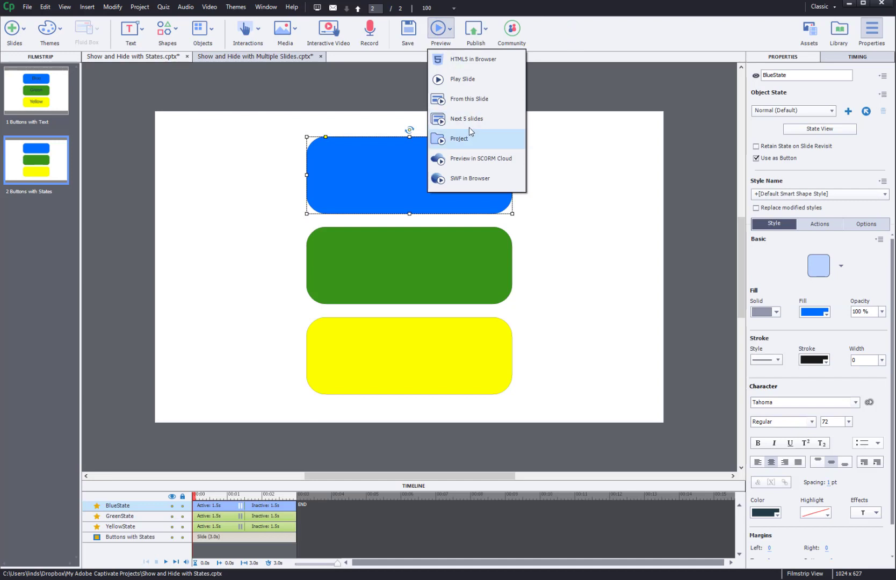
{"action": "left_click", "coordinate": [463, 98]}
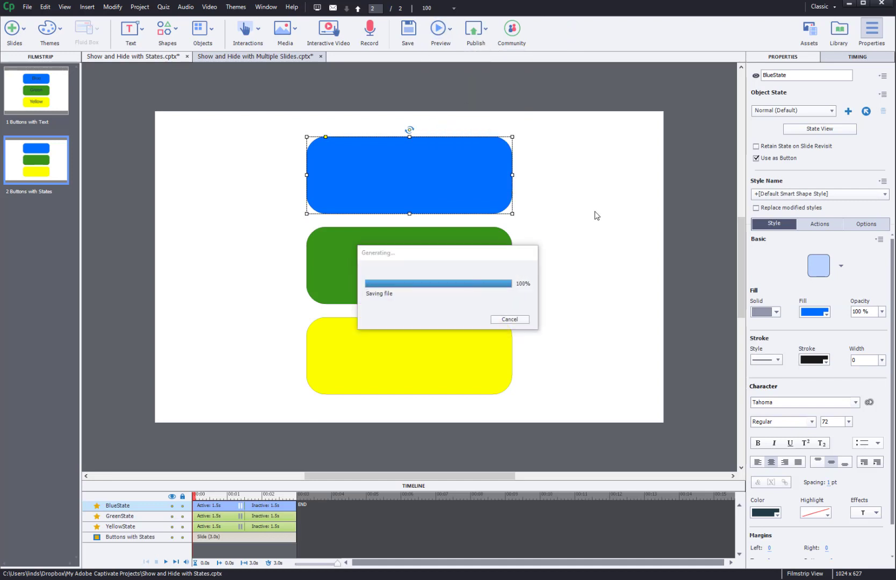
{"action": "left_click", "coordinate": [442, 331]}
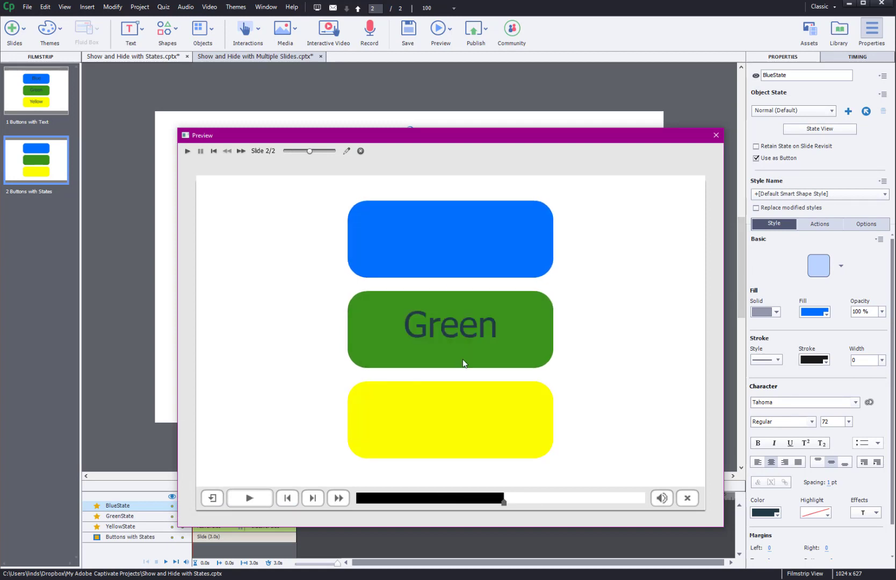
Close the preview and delete slide 1, Buttons with Text.
{"action": "left_click", "coordinate": [716, 135]}
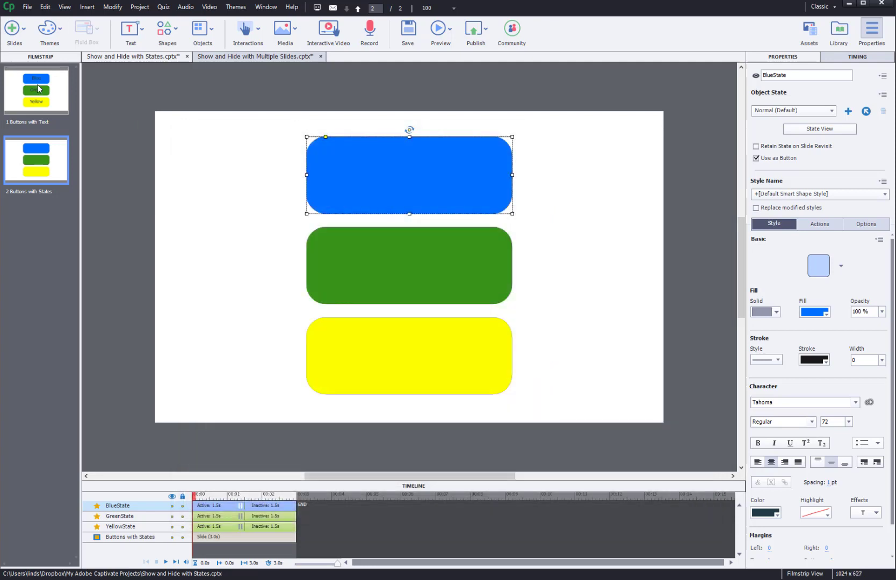
{"action": "left_click", "coordinate": [53, 95]}
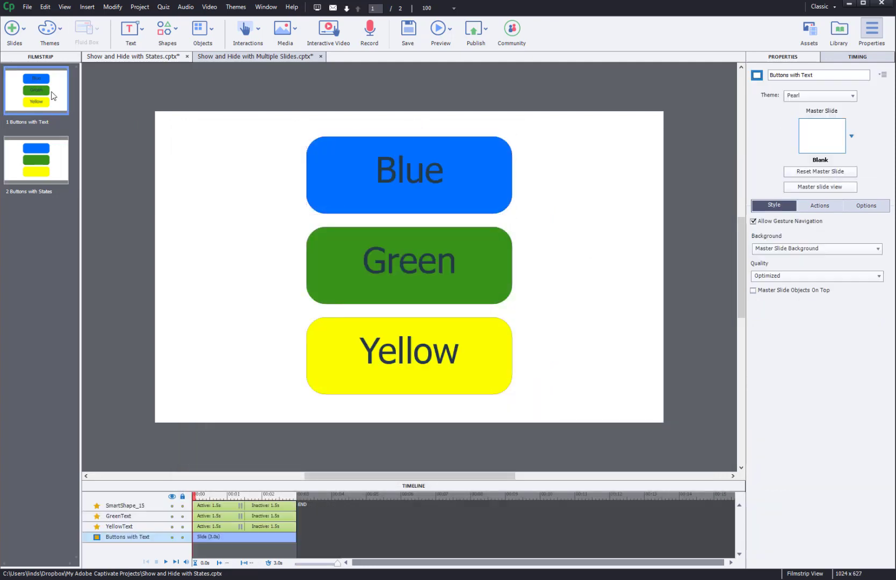
{"action": "key", "text": "Delete"}
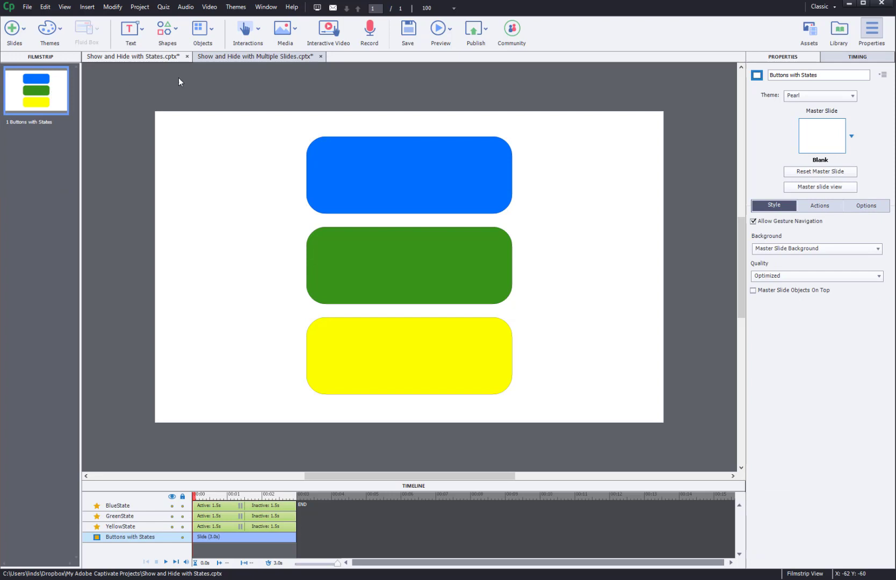
Preview the remaining Buttons with States slide, then close the preview and select the blue button.
{"action": "left_click", "coordinate": [440, 29]}
{"action": "left_click", "coordinate": [473, 135]}
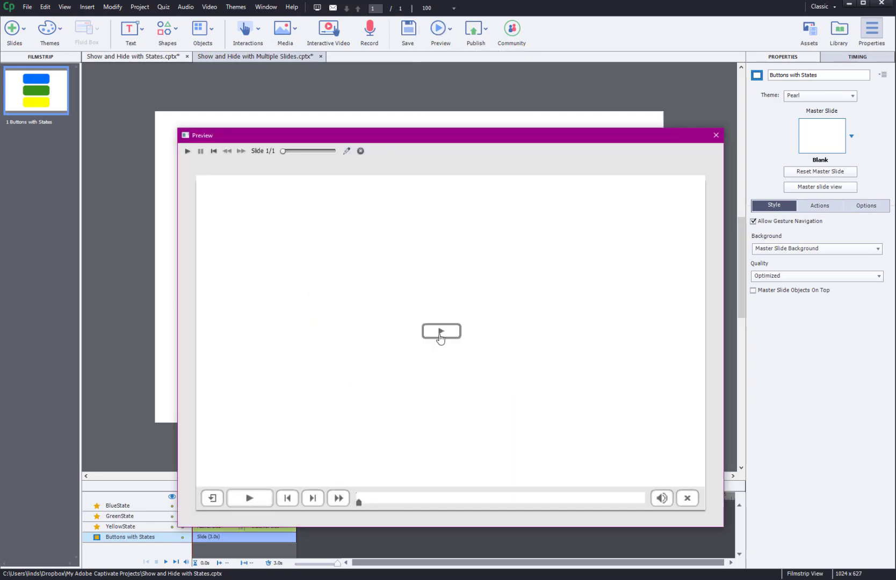
{"action": "left_click", "coordinate": [443, 332]}
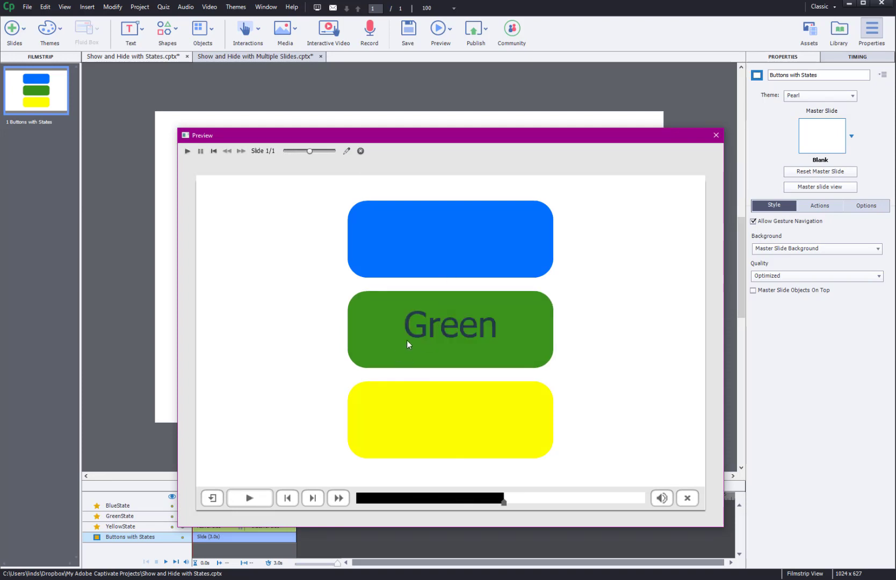
{"action": "left_click", "coordinate": [717, 136]}
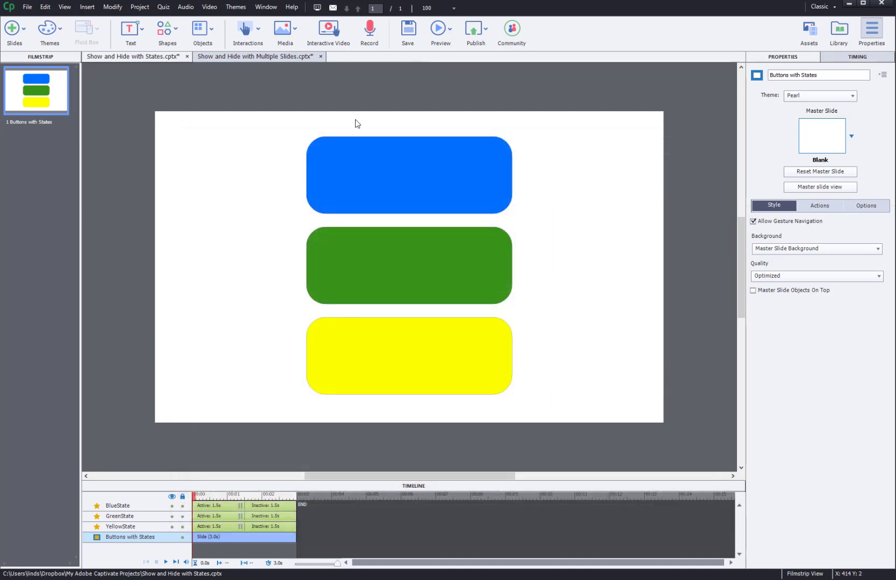
{"action": "left_click", "coordinate": [358, 147]}
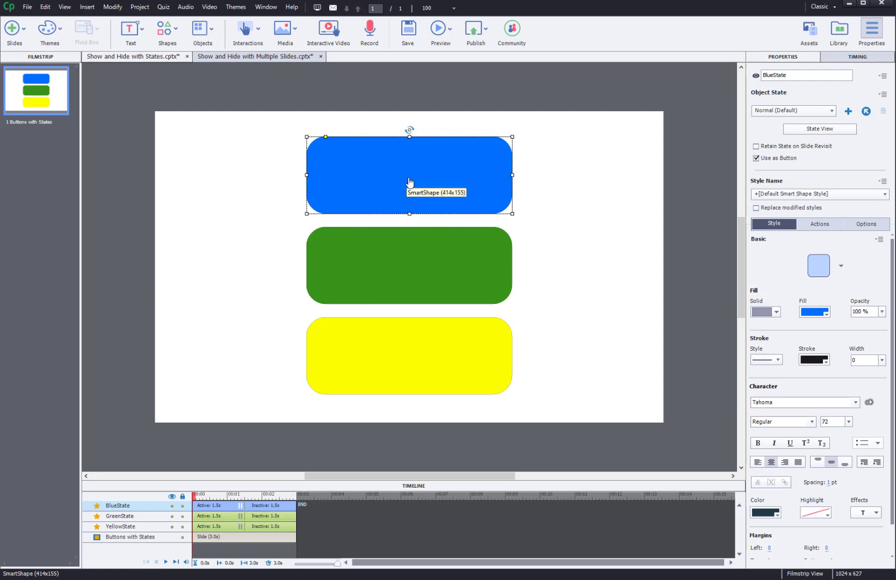
In the yellow button's states, cancel an extra custom New State and keep the Active state showing 'Yellow'.
{"action": "left_click", "coordinate": [492, 237]}
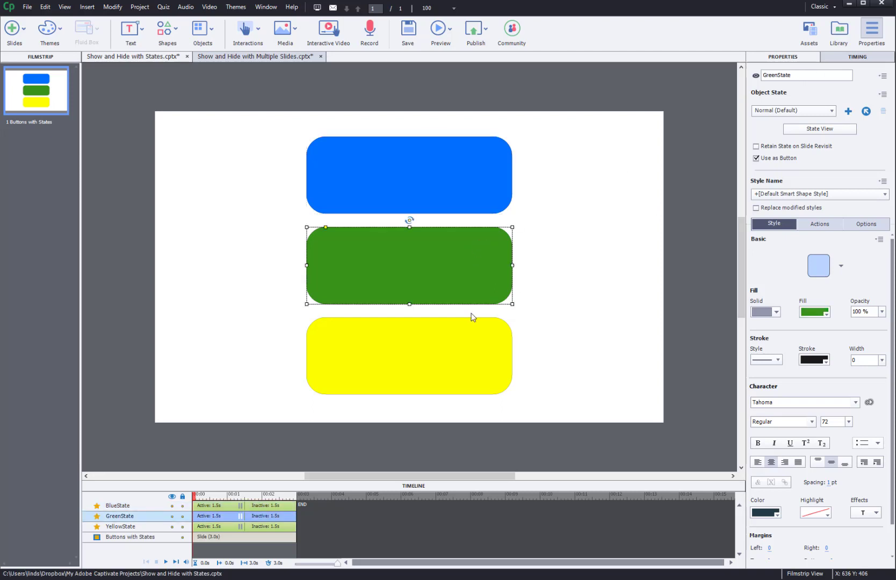
{"action": "left_click", "coordinate": [444, 356]}
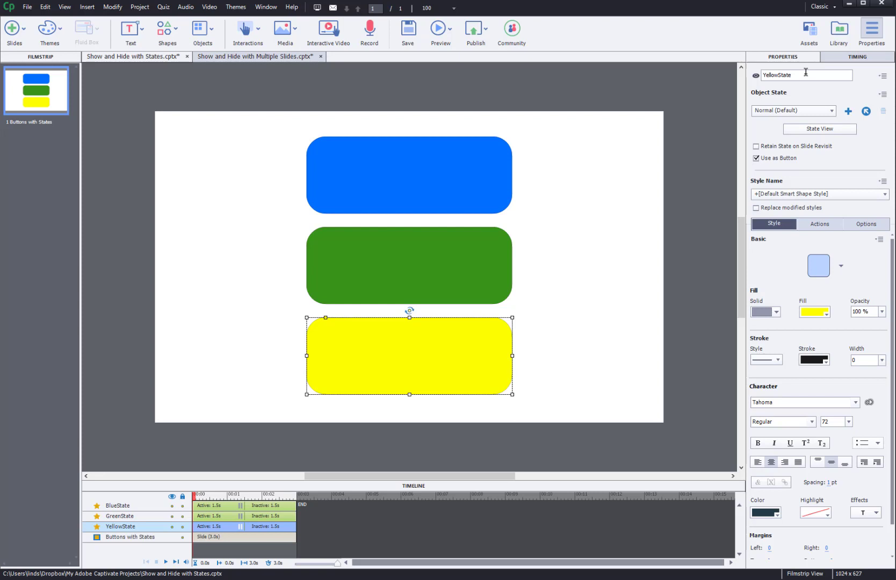
{"action": "left_click", "coordinate": [820, 129]}
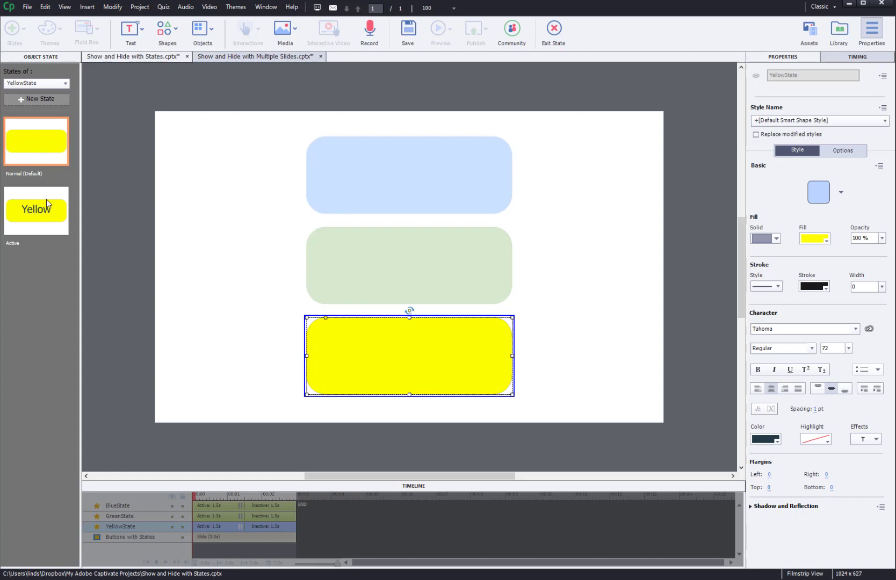
{"action": "left_click", "coordinate": [46, 200]}
{"action": "left_click", "coordinate": [51, 98]}
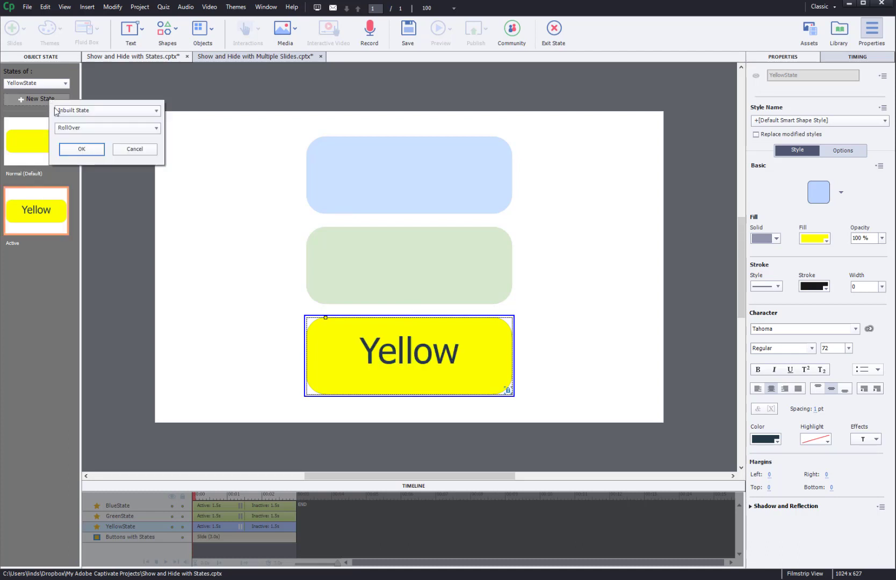
{"action": "left_click", "coordinate": [80, 111]}
{"action": "left_click", "coordinate": [82, 135]}
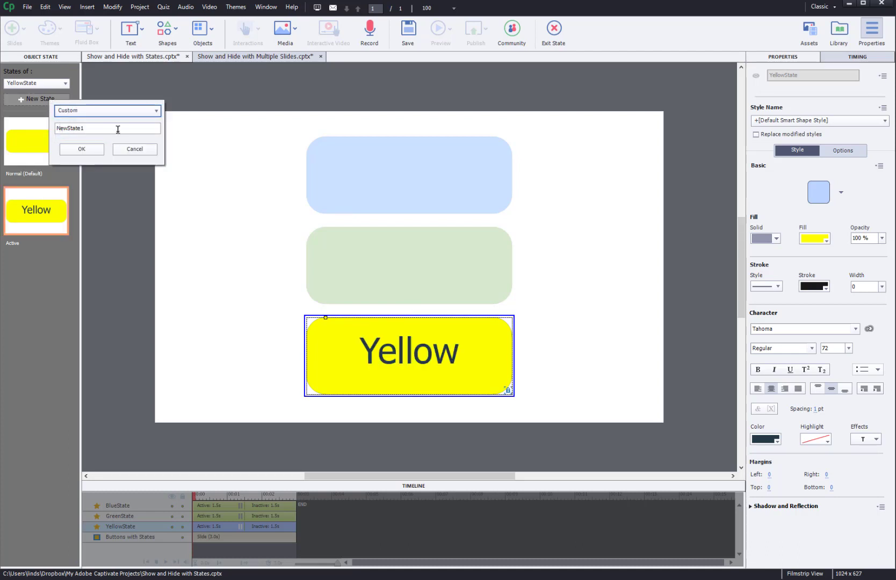
{"action": "left_click", "coordinate": [139, 150]}
{"action": "left_click", "coordinate": [30, 221]}
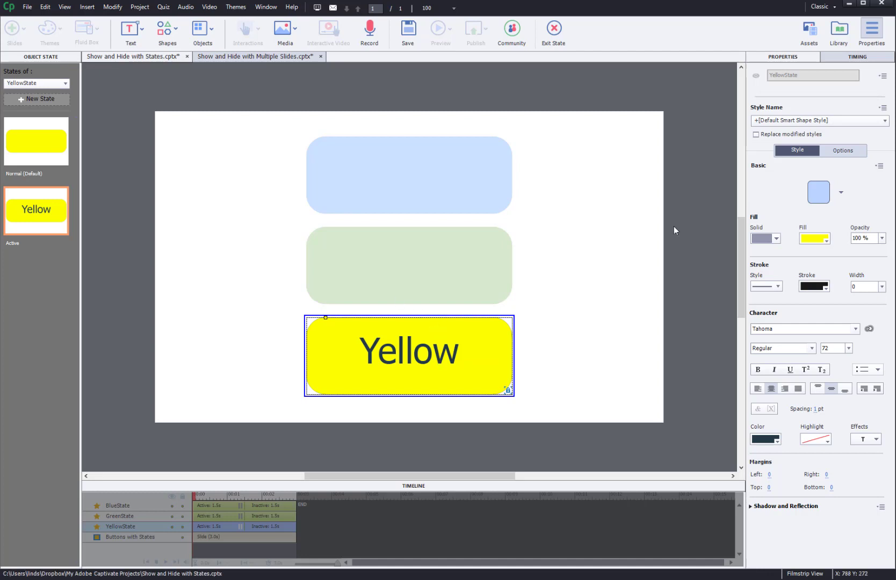
{"action": "left_click", "coordinate": [664, 202]}
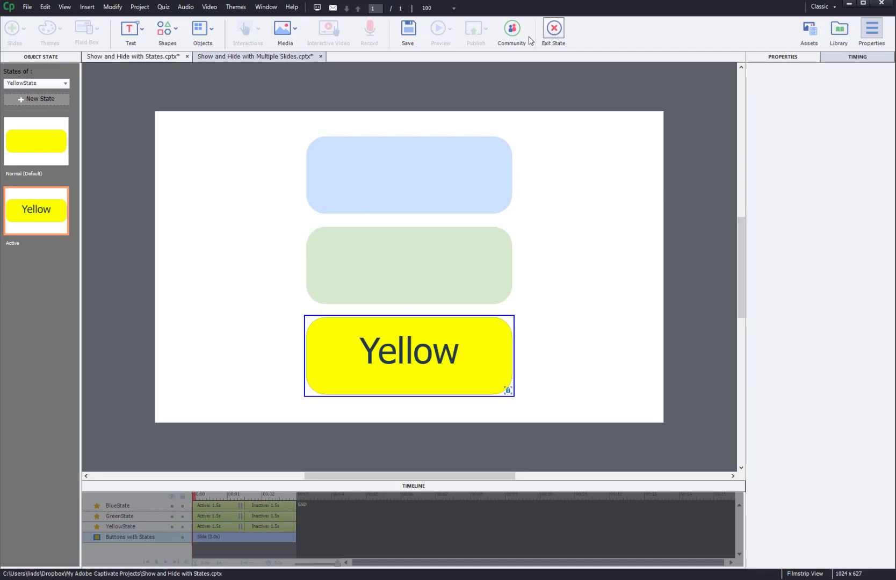
Exit State View, open Project > Advanced Actions and review the BlueTextShow action.
{"action": "left_click", "coordinate": [553, 30]}
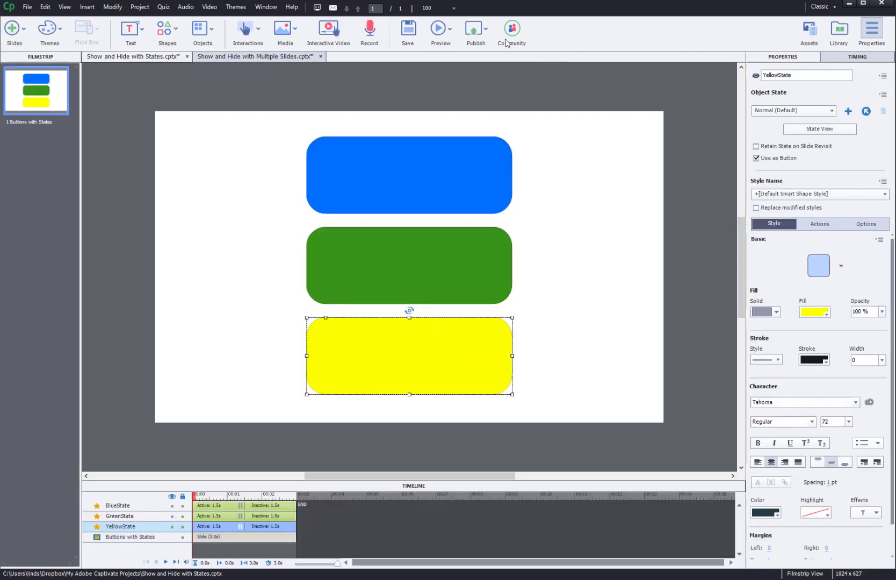
{"action": "left_click", "coordinate": [140, 7]}
{"action": "left_click", "coordinate": [150, 17]}
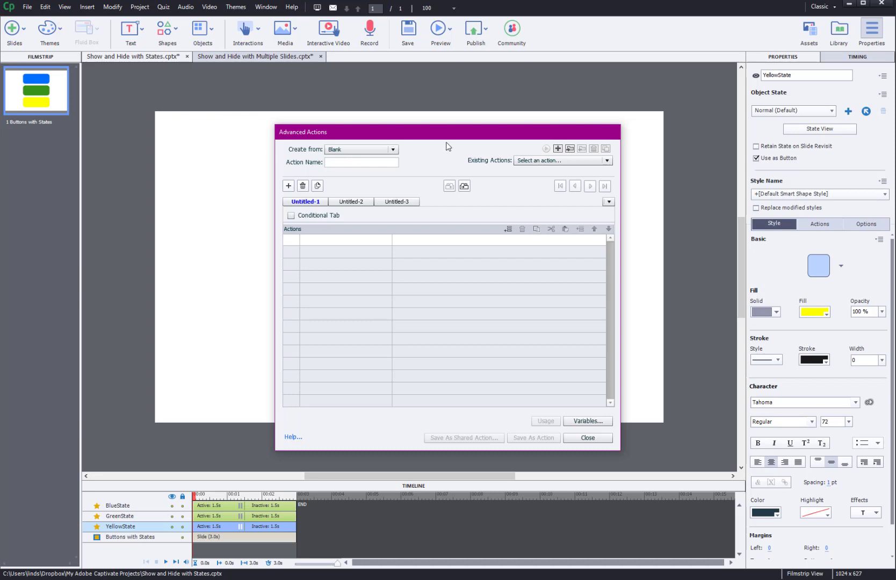
{"action": "left_click", "coordinate": [534, 161]}
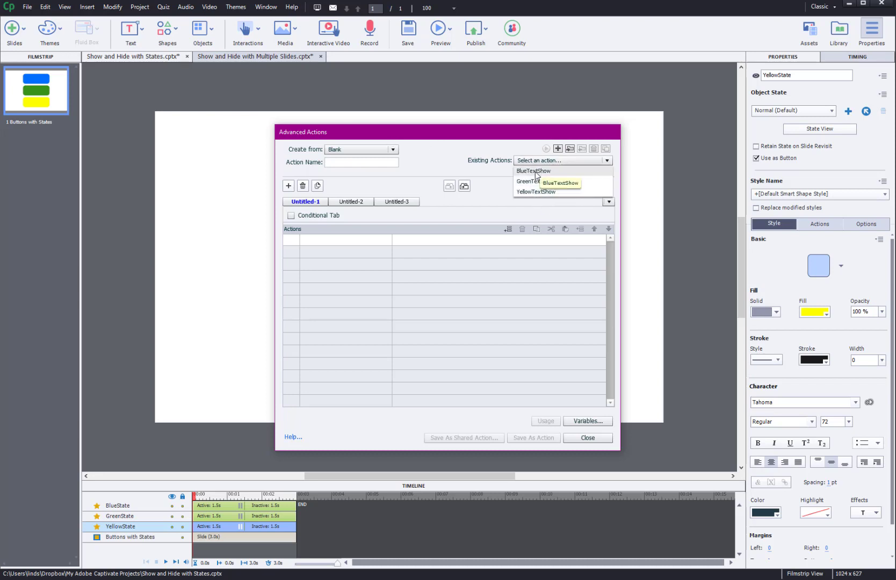
{"action": "left_click", "coordinate": [543, 172]}
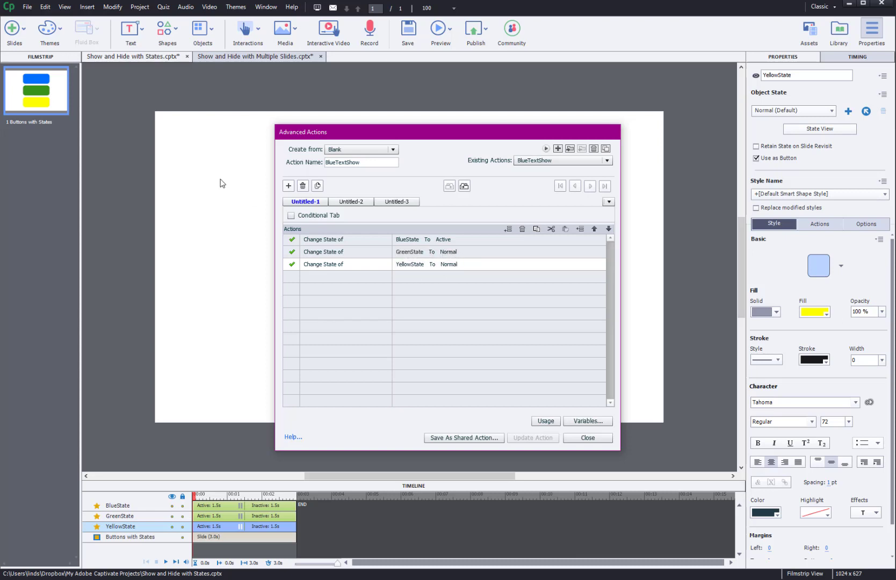
{"action": "left_click_drag", "start_coordinate": [352, 131], "coordinate": [473, 136]}
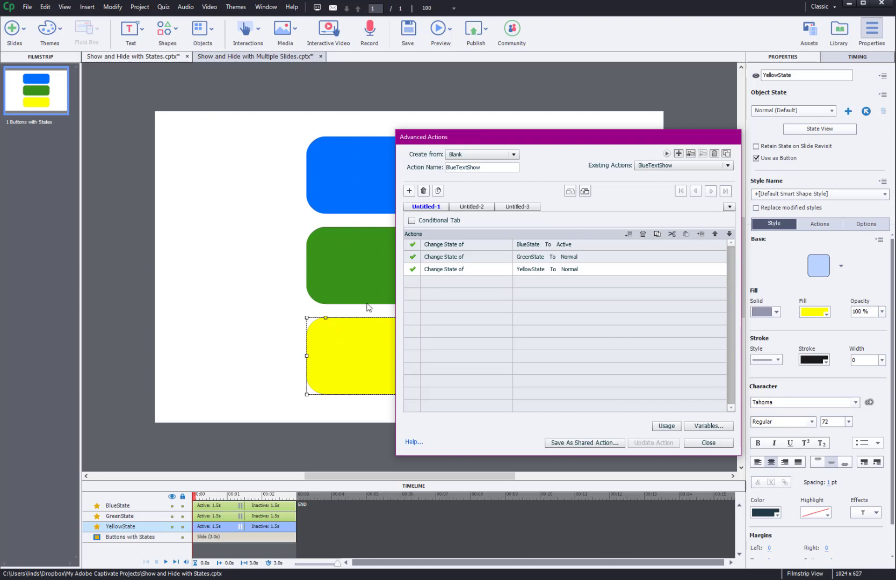
{"action": "left_click_drag", "start_coordinate": [551, 141], "coordinate": [426, 125]}
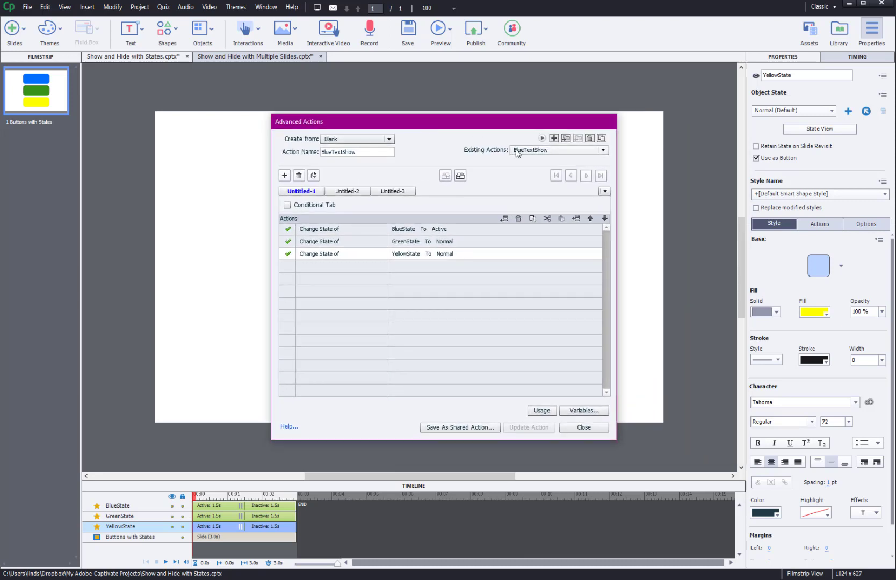
Set BlueState to Normal in GreenTextShow, then load YellowTextShow to check it.
{"action": "left_click", "coordinate": [516, 150]}
{"action": "left_click", "coordinate": [500, 140]}
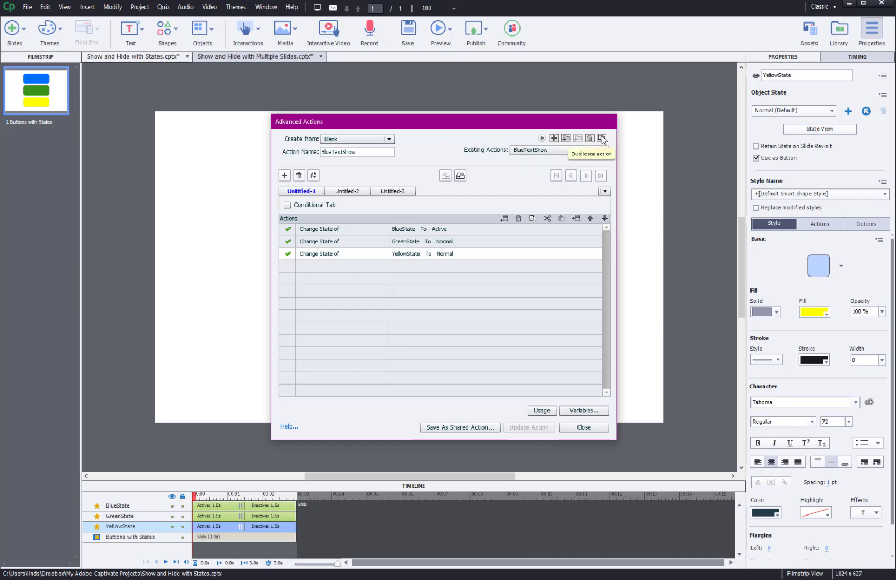
{"action": "left_click", "coordinate": [531, 153]}
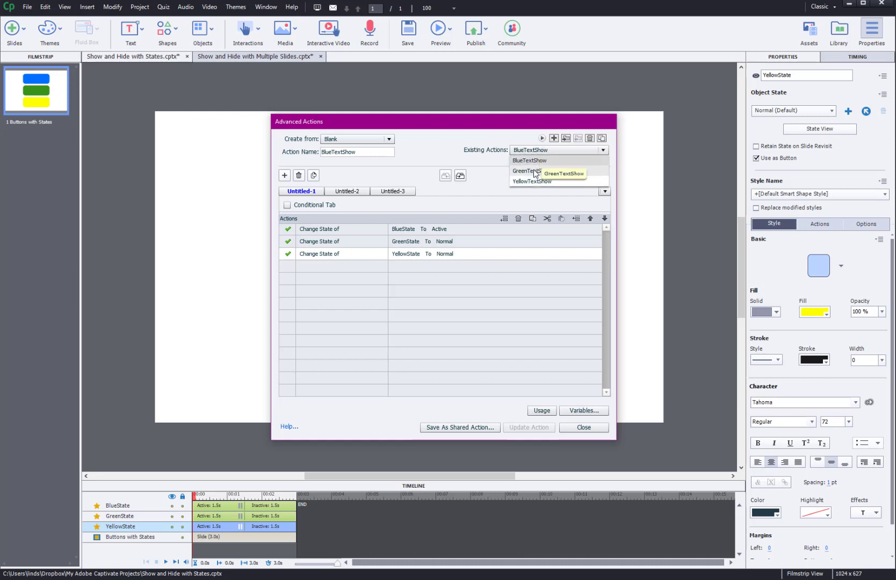
{"action": "left_click", "coordinate": [532, 169]}
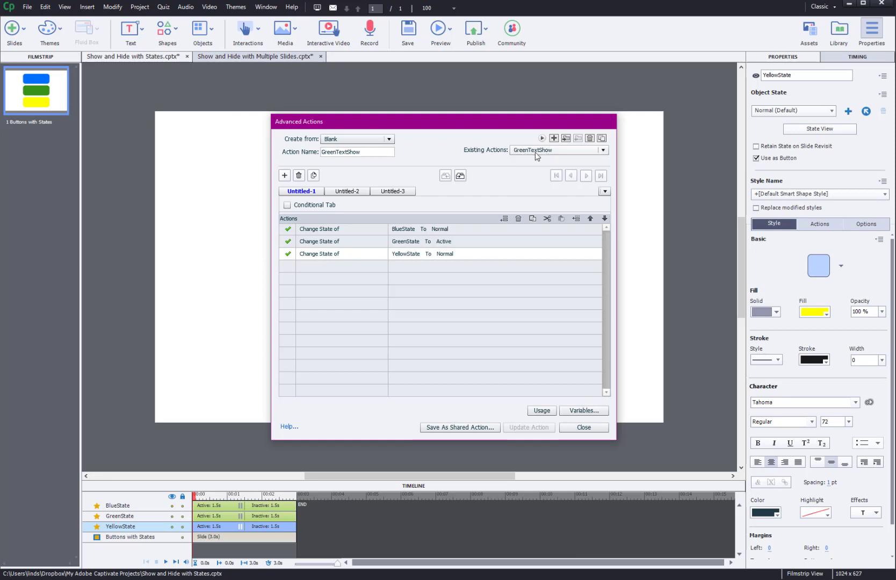
{"action": "left_click", "coordinate": [443, 232]}
{"action": "left_click", "coordinate": [443, 233]}
{"action": "left_click", "coordinate": [451, 215]}
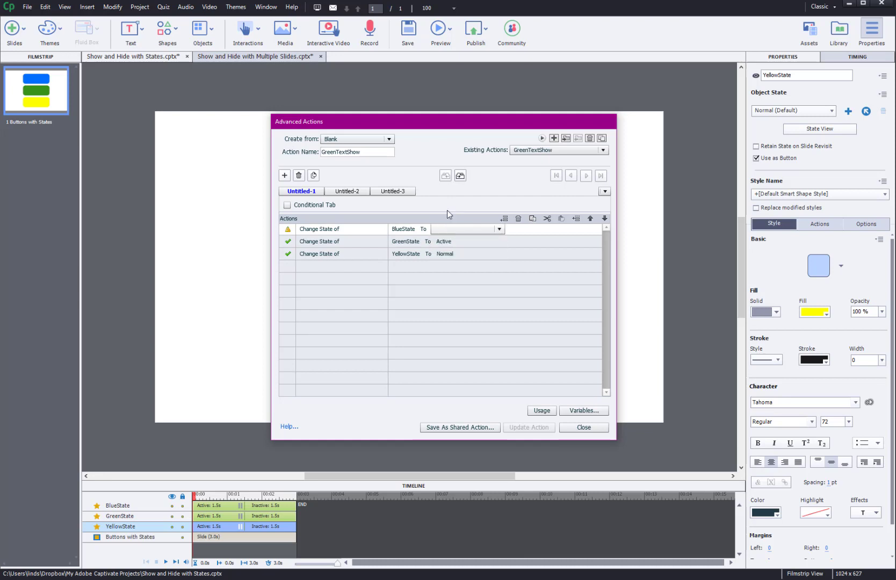
{"action": "left_click", "coordinate": [447, 227]}
{"action": "left_click", "coordinate": [449, 241]}
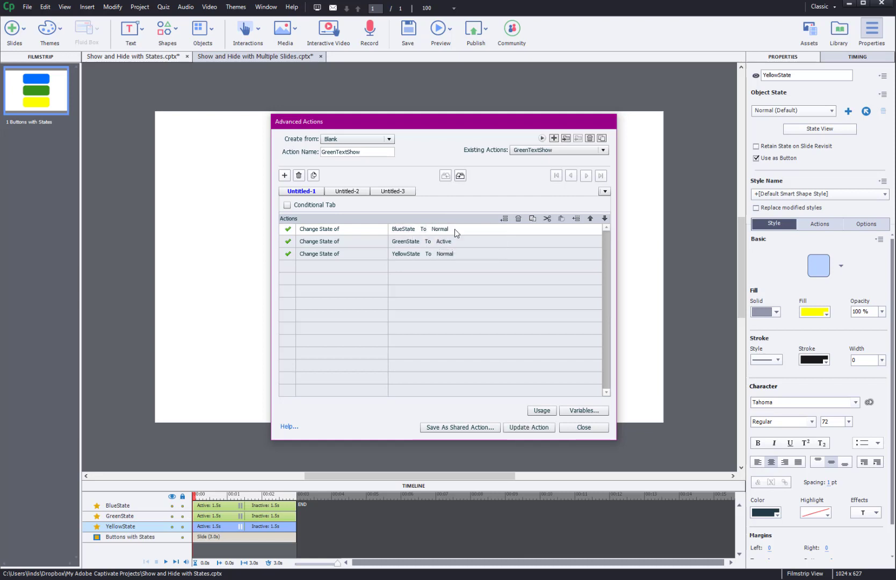
{"action": "left_click", "coordinate": [536, 150]}
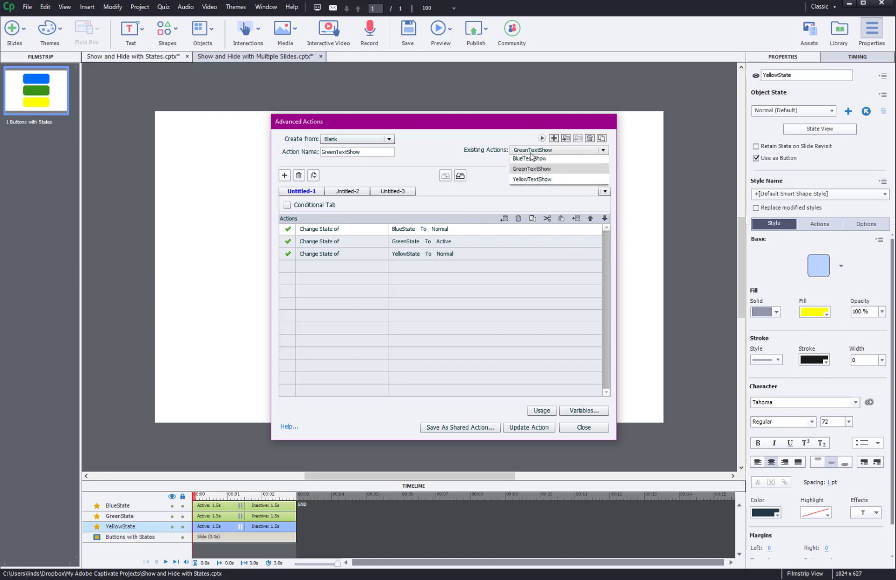
{"action": "left_click", "coordinate": [528, 181]}
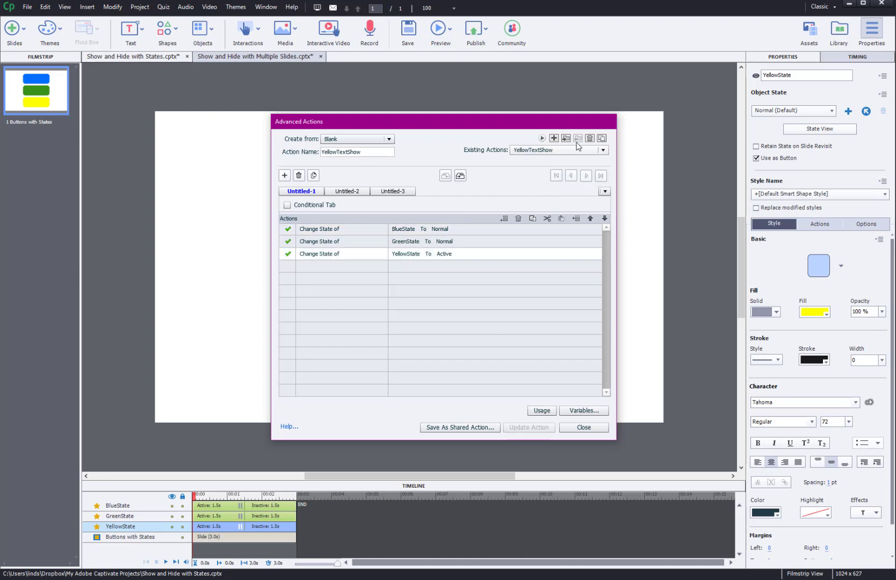
Close Advanced Actions and confirm the blue, green and yellow buttons run BlueTextShow, GreenTextShow and YellowTextShow.
{"action": "left_click", "coordinate": [582, 427]}
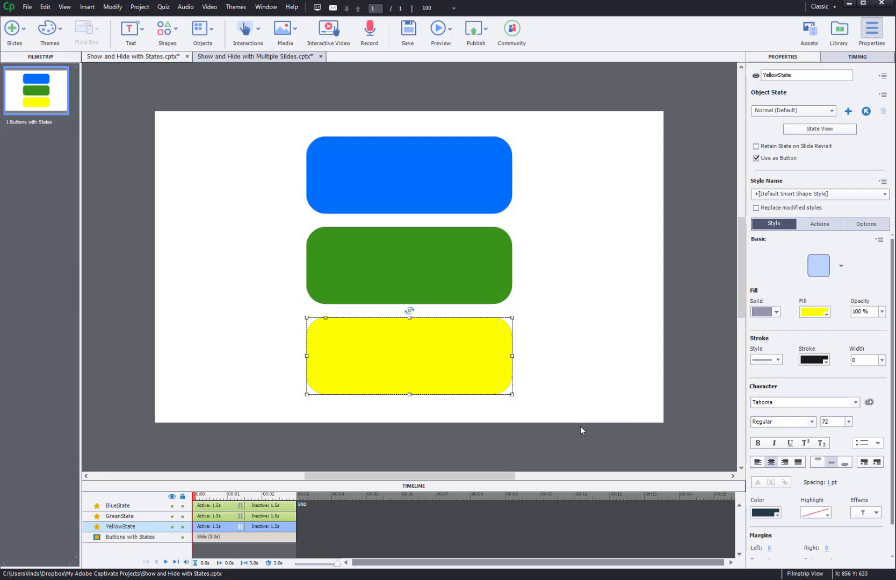
{"action": "left_click", "coordinate": [408, 168]}
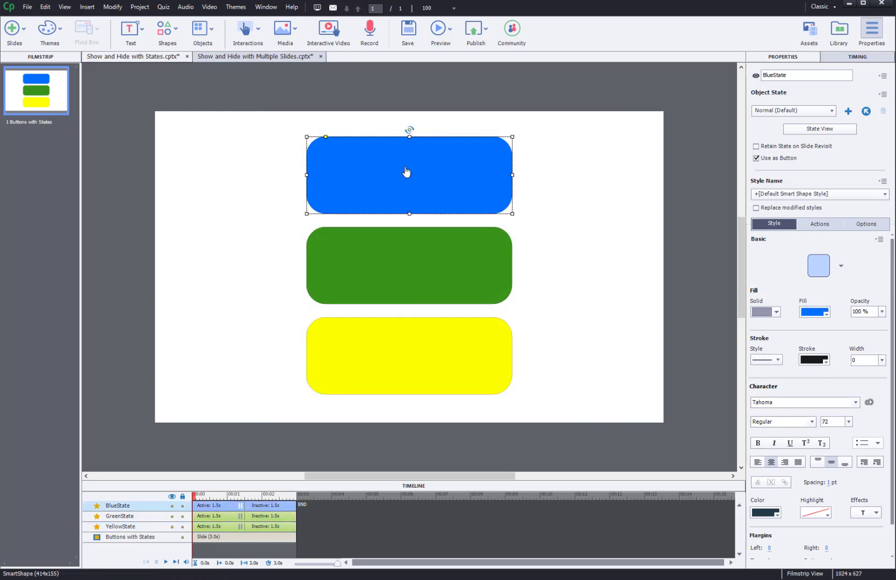
{"action": "left_click", "coordinate": [820, 224]}
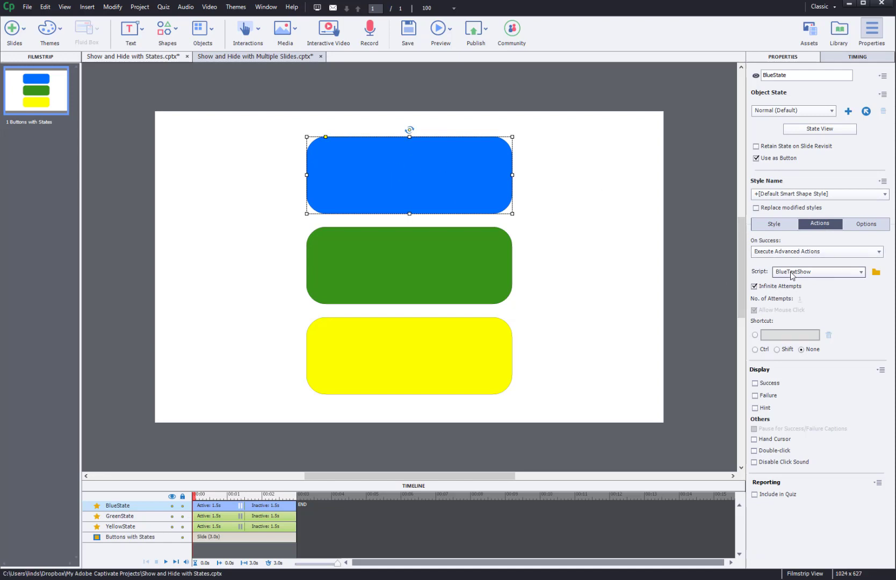
{"action": "left_click", "coordinate": [405, 248]}
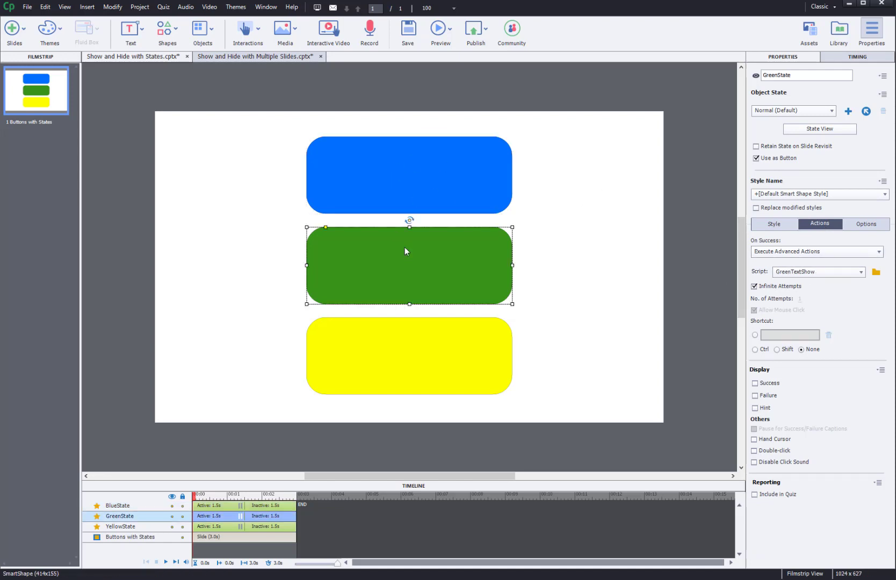
{"action": "left_click", "coordinate": [387, 355]}
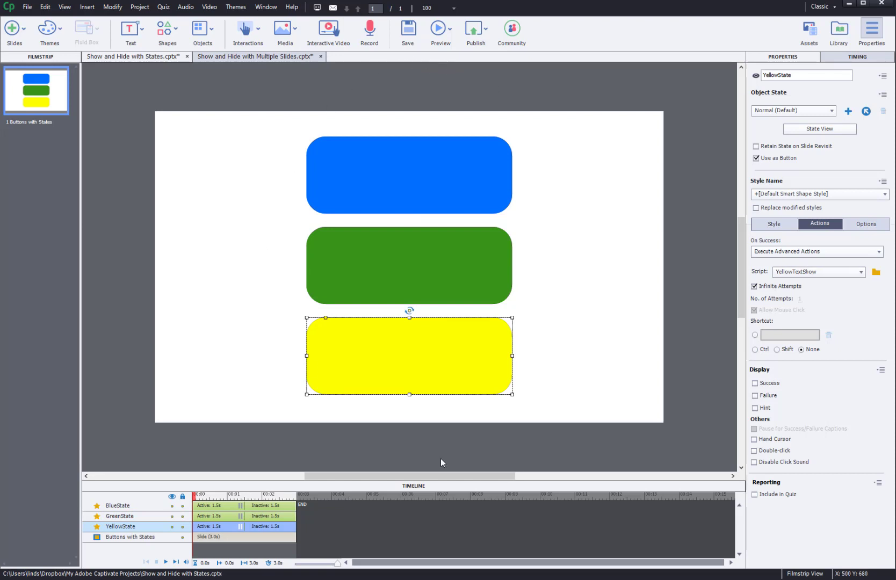
Preview the whole project and start playback.
{"action": "left_click", "coordinate": [444, 41]}
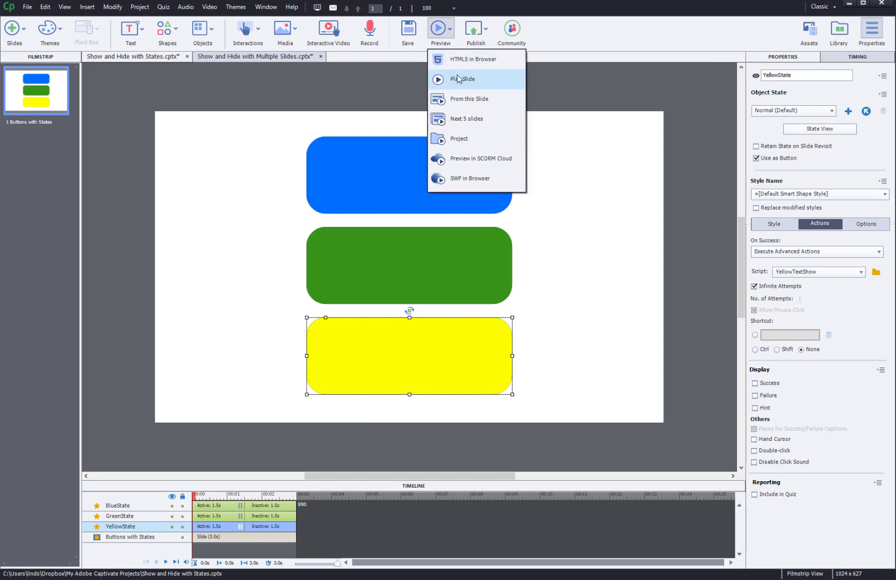
{"action": "left_click", "coordinate": [470, 137]}
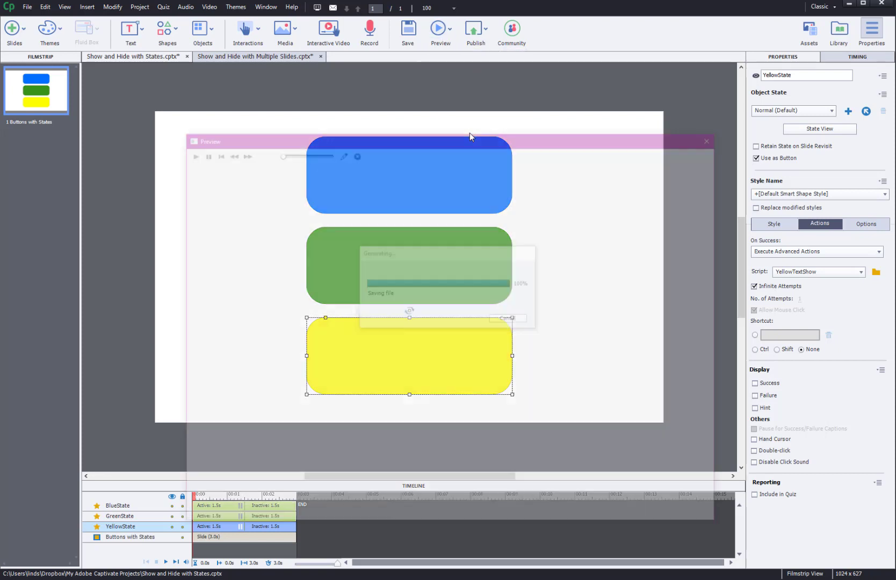
{"action": "left_click", "coordinate": [449, 321]}
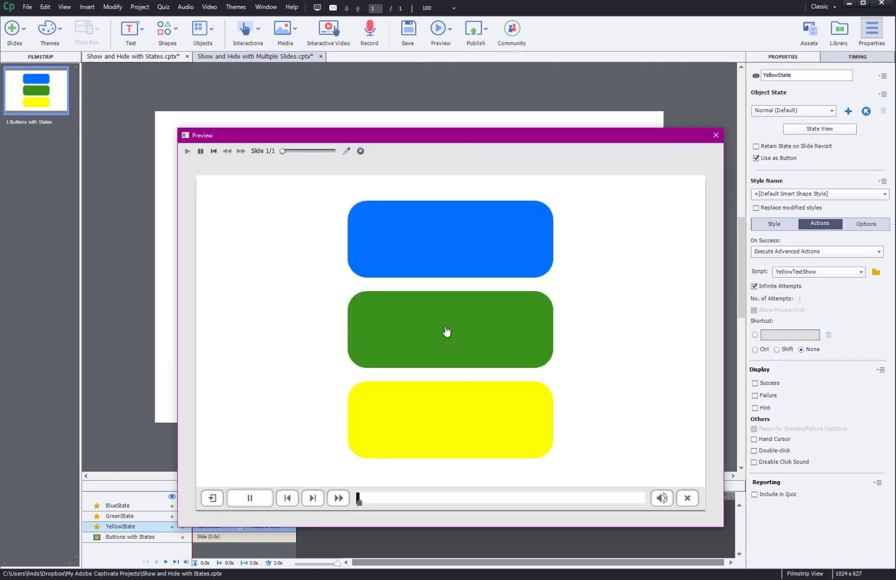
Test the Blue, Green and Yellow buttons repeatedly to check each shows only its own label.
{"action": "left_click", "coordinate": [444, 235]}
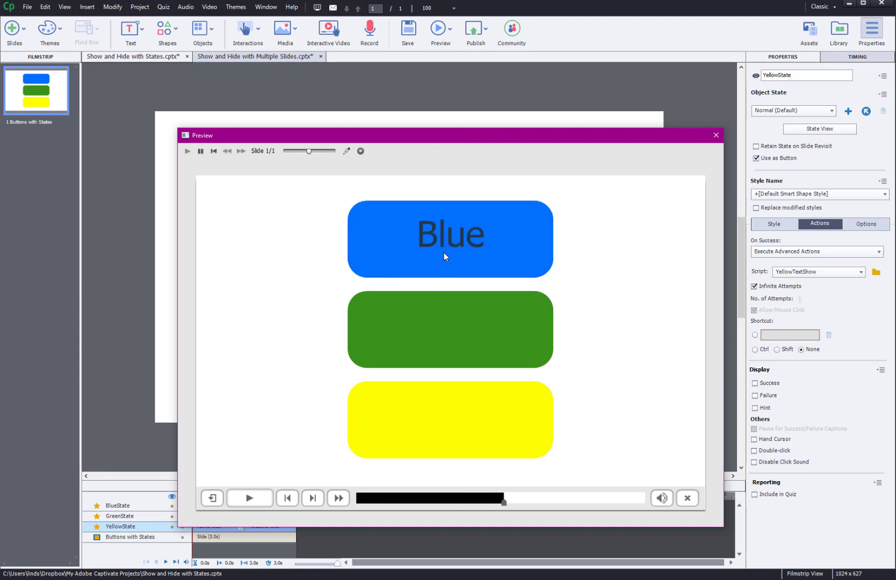
{"action": "left_click", "coordinate": [441, 306]}
{"action": "left_click", "coordinate": [442, 398]}
{"action": "left_click", "coordinate": [456, 331]}
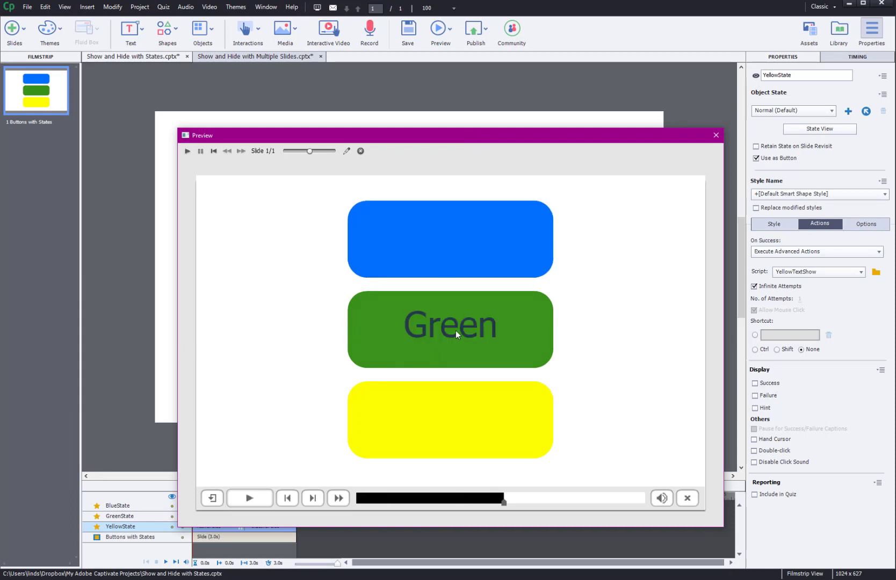
{"action": "left_click", "coordinate": [466, 259]}
{"action": "left_click", "coordinate": [420, 330]}
{"action": "left_click", "coordinate": [436, 259]}
{"action": "left_click", "coordinate": [429, 326]}
{"action": "left_click", "coordinate": [443, 409]}
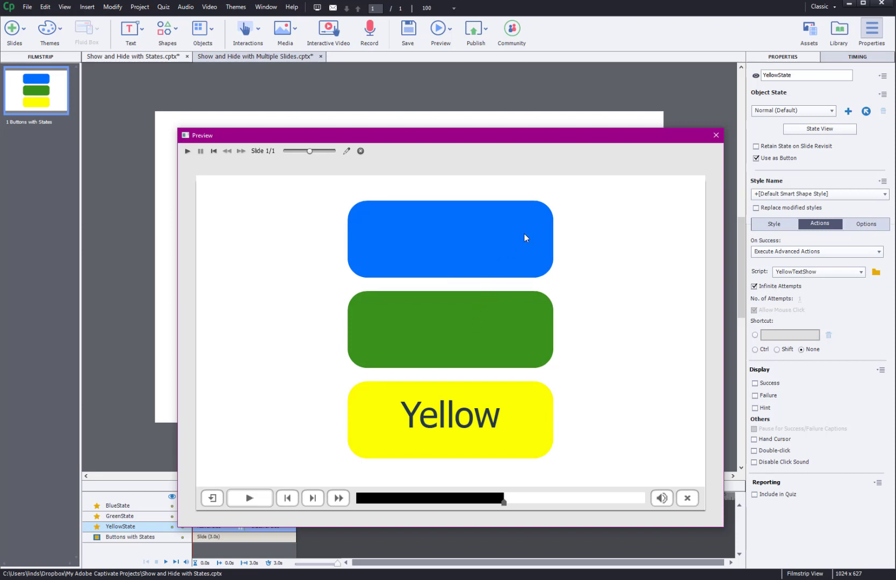
Move the preview window, retest Blue, Green and Yellow, then close the preview.
{"action": "left_click_drag", "start_coordinate": [523, 138], "coordinate": [494, 87]}
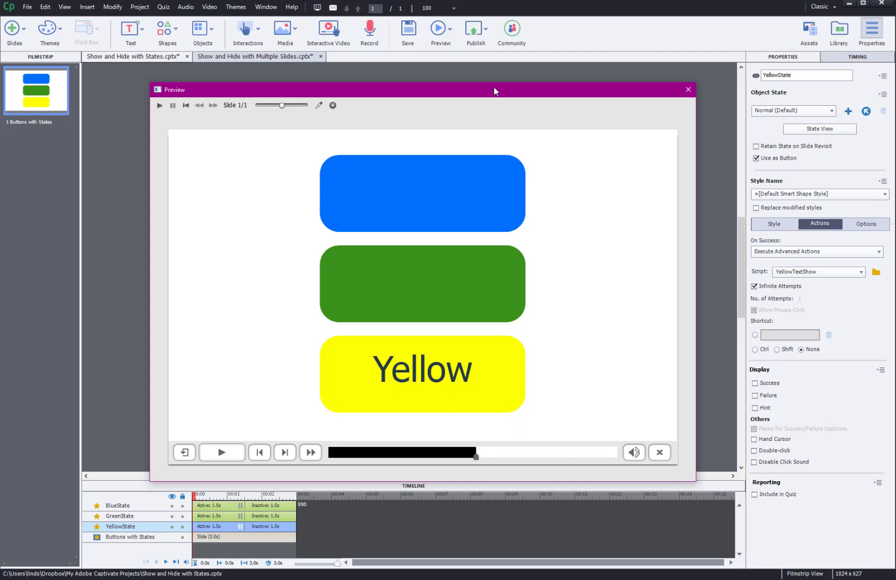
{"action": "left_click", "coordinate": [447, 178]}
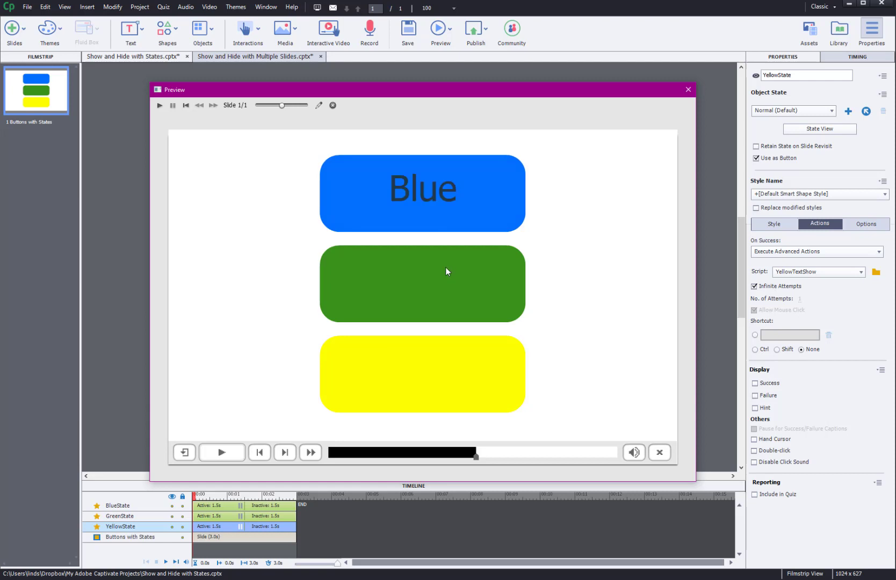
{"action": "left_click", "coordinate": [444, 274]}
{"action": "left_click", "coordinate": [447, 355]}
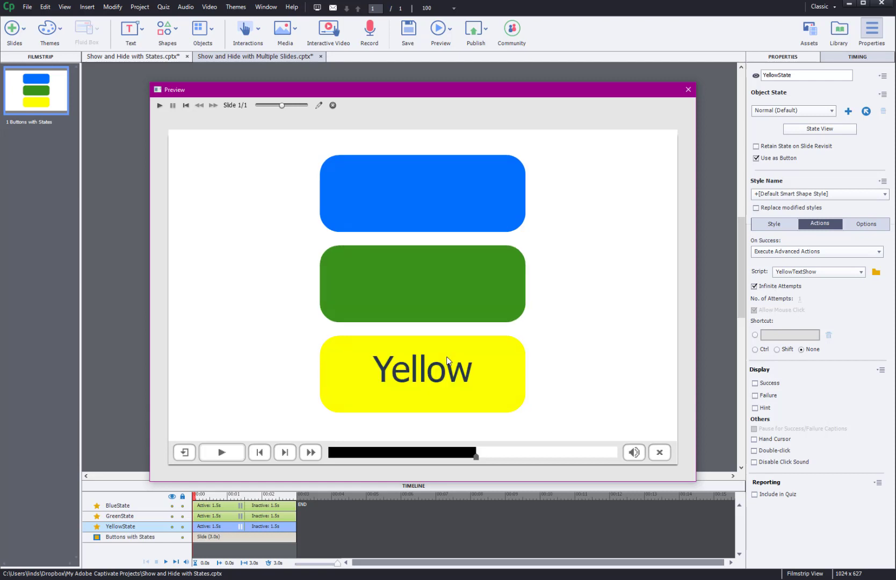
{"action": "left_click", "coordinate": [660, 453]}
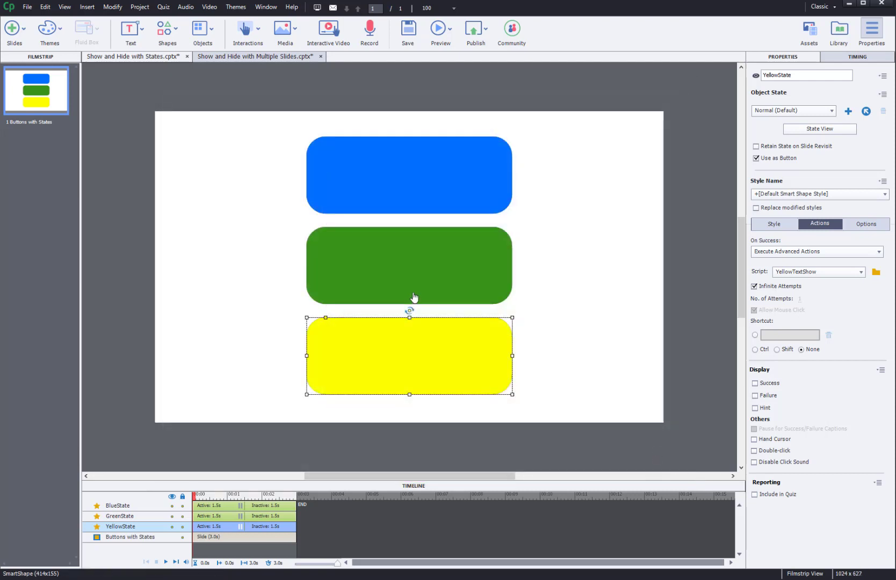
Open the blue button in State View, undoing an accidental move of the shape.
{"action": "left_click", "coordinate": [414, 207]}
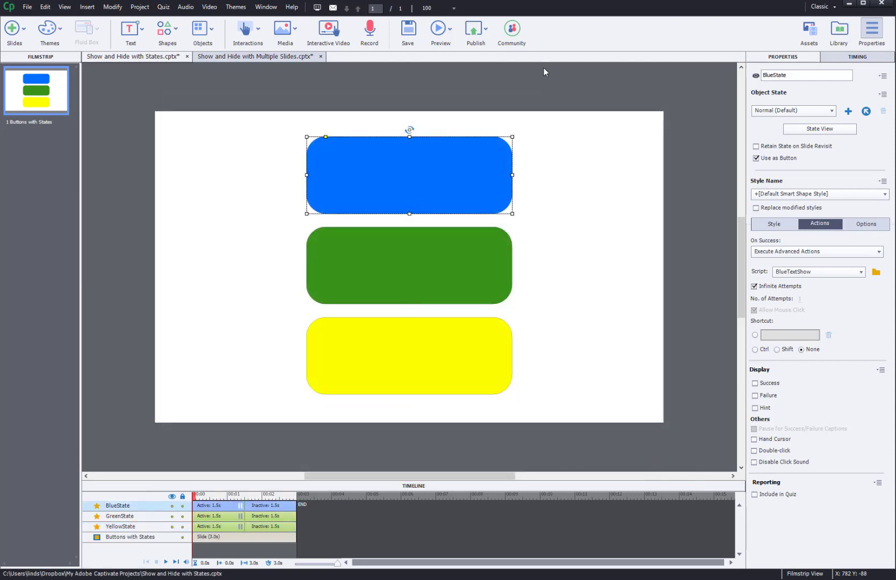
{"action": "left_click", "coordinate": [822, 129]}
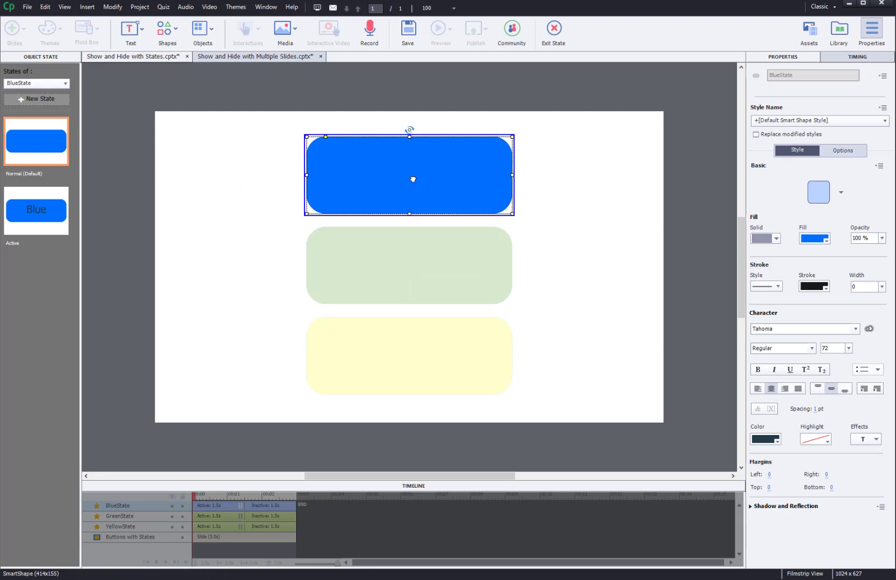
{"action": "left_click_drag", "start_coordinate": [414, 179], "coordinate": [360, 176]}
{"action": "right_click", "coordinate": [360, 177]}
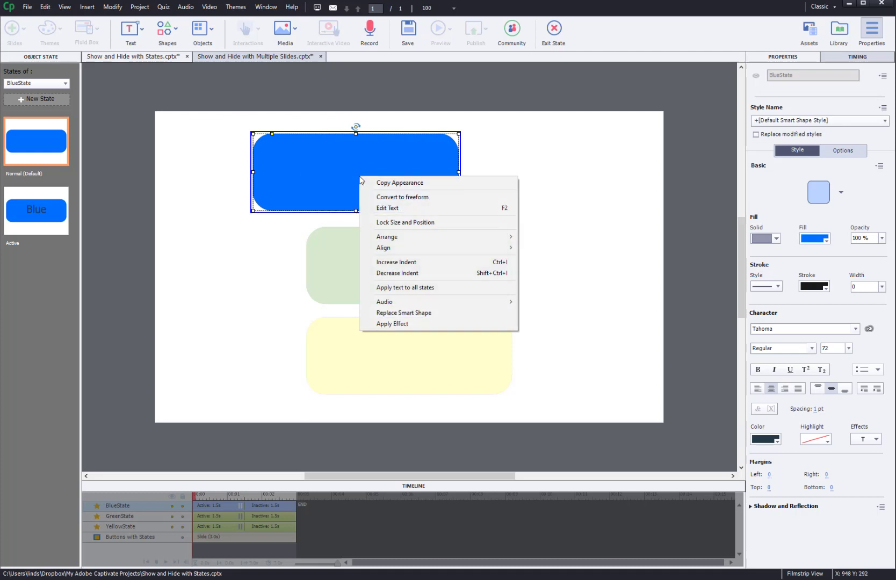
{"action": "left_click", "coordinate": [332, 177]}
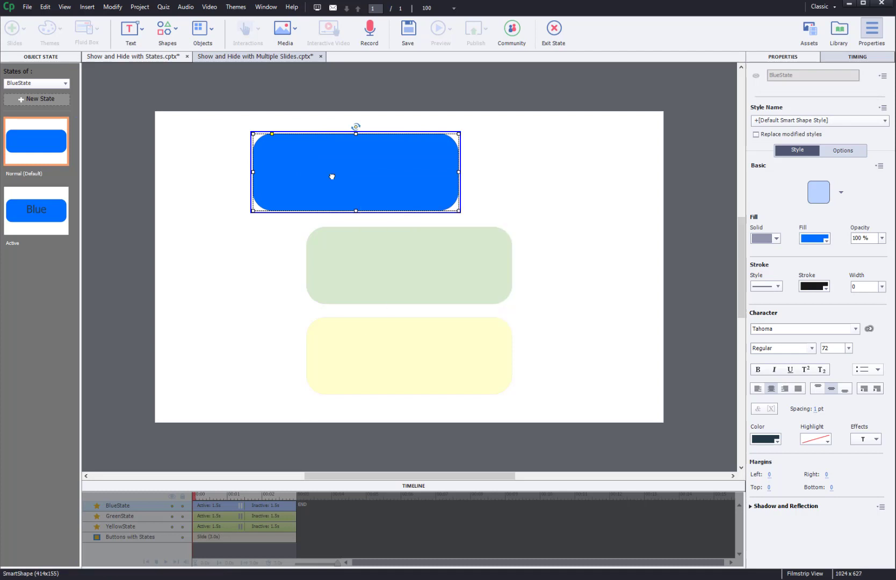
{"action": "key", "text": "ctrl+z"}
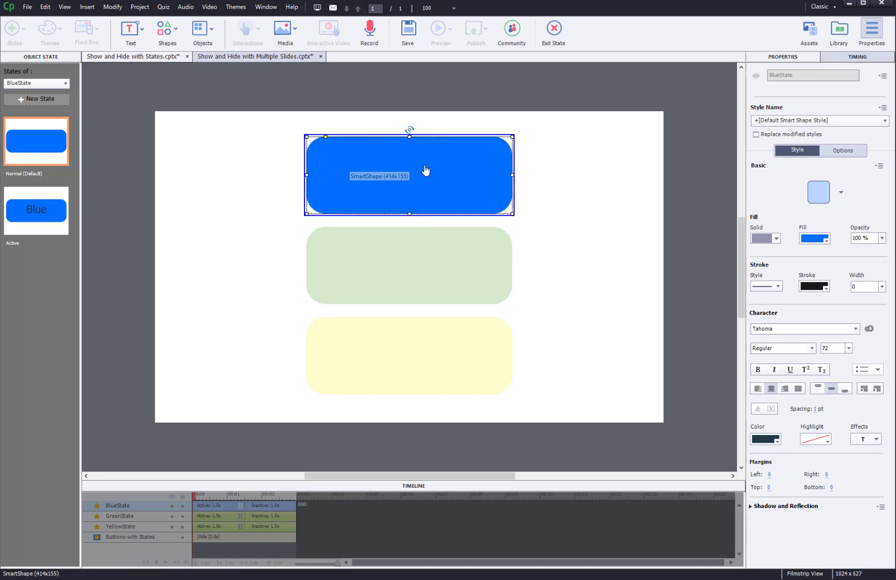
Set the Normal state's fill opacity to 0.
{"action": "left_click", "coordinate": [780, 440]}
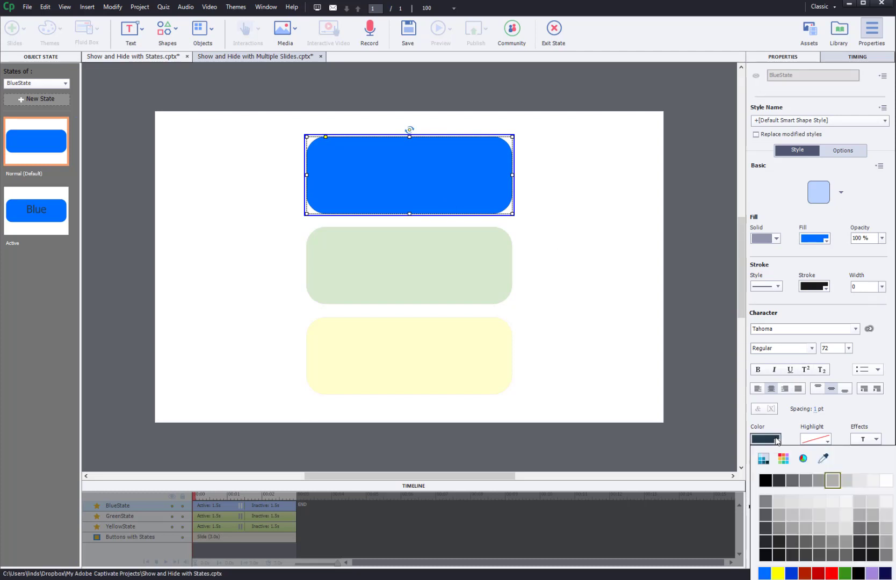
{"action": "left_click", "coordinate": [714, 394]}
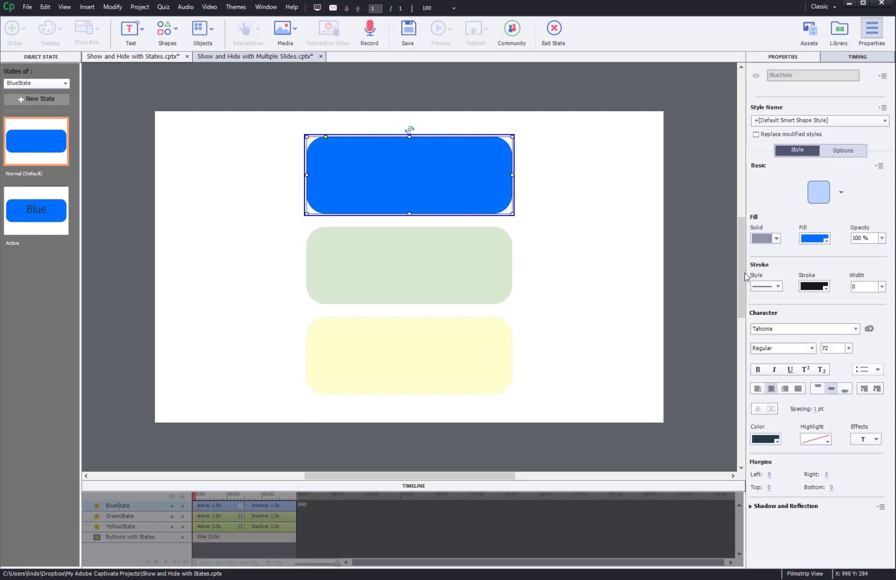
{"action": "left_click", "coordinate": [855, 235]}
{"action": "double_click", "coordinate": [860, 236]}
{"action": "type", "text": "0"}
{"action": "key", "text": "Return"}
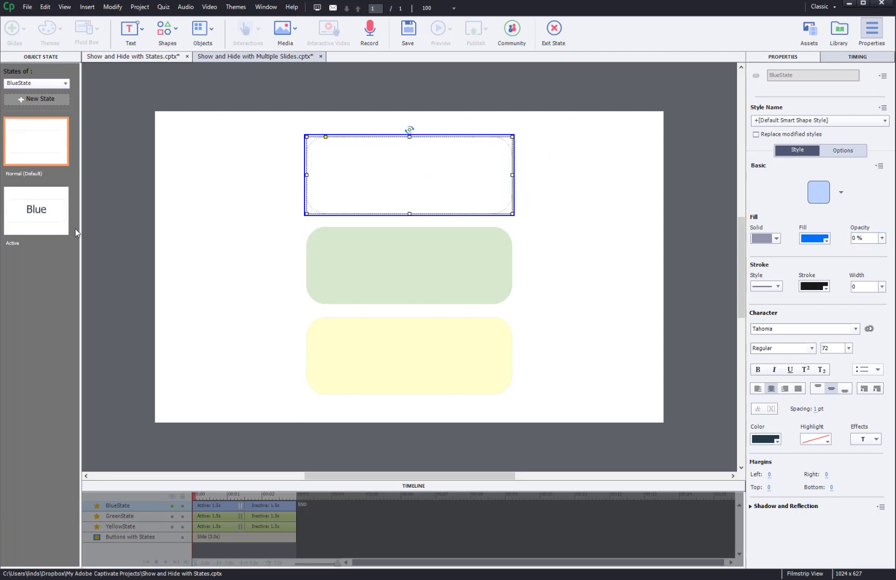
Select the Active state showing Blue and undo the opacity change, restoring solid blue fill.
{"action": "left_click", "coordinate": [52, 220]}
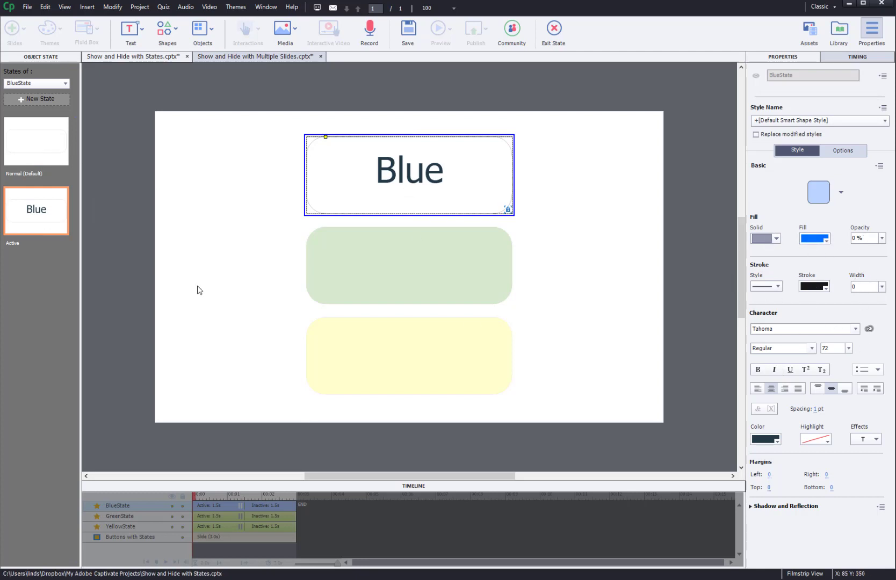
{"action": "key", "text": "ctrl+z"}
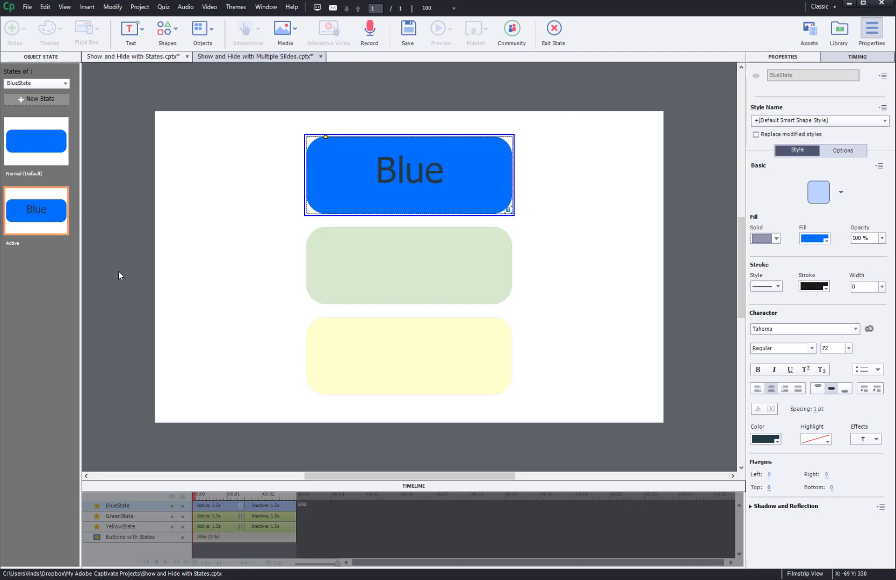
{"action": "left_click", "coordinate": [175, 33]}
{"action": "left_click", "coordinate": [187, 67]}
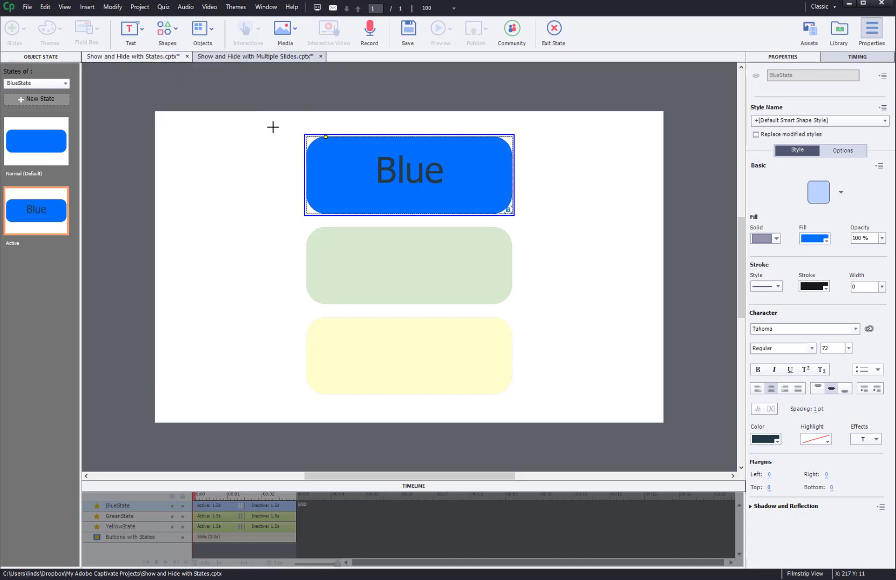
{"action": "left_click_drag", "start_coordinate": [271, 126], "coordinate": [438, 215]}
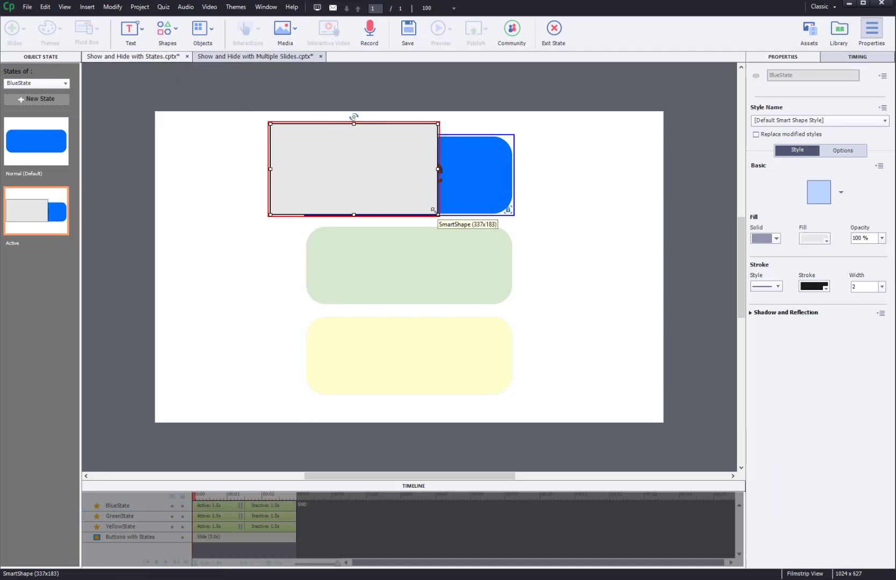
{"action": "left_click_drag", "start_coordinate": [355, 153], "coordinate": [243, 164]}
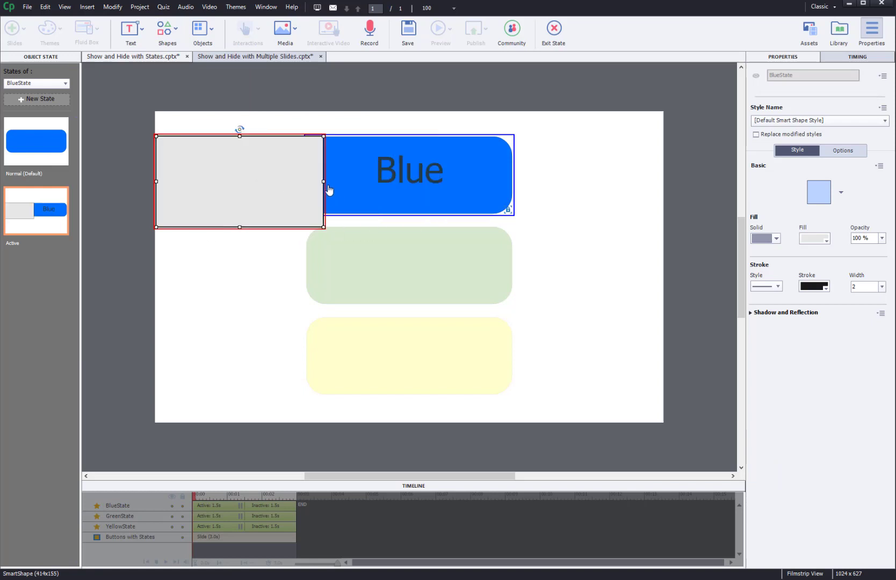
{"action": "left_click_drag", "start_coordinate": [324, 182], "coordinate": [272, 173]}
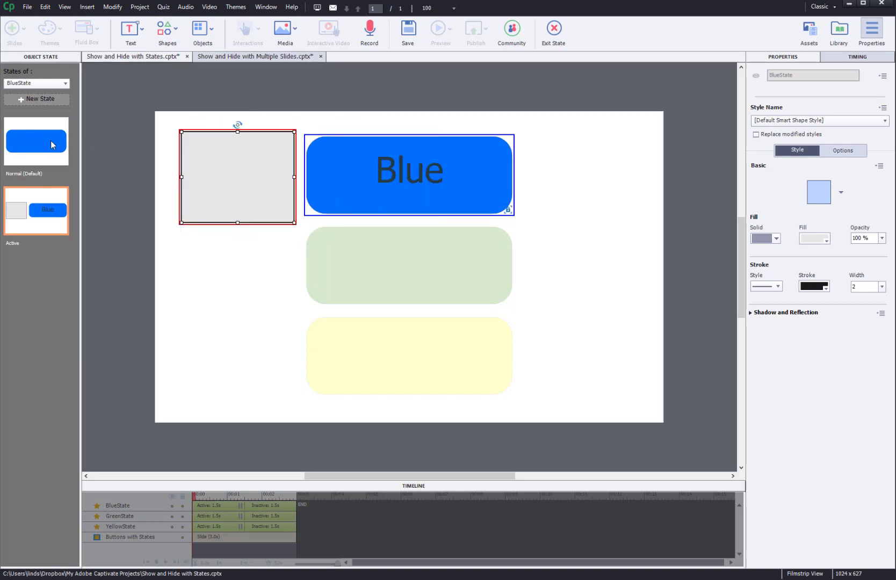
{"action": "left_click", "coordinate": [52, 144]}
{"action": "left_click", "coordinate": [37, 217]}
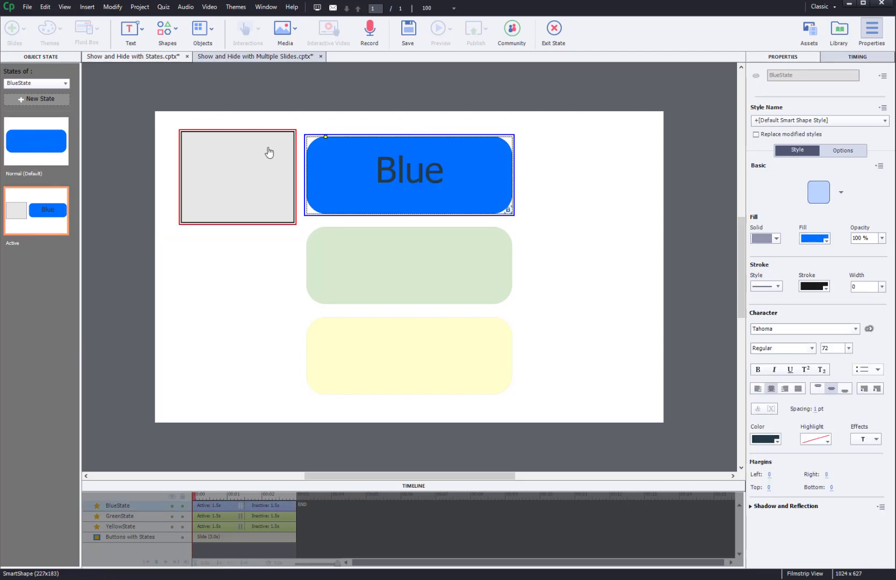
{"action": "left_click_drag", "start_coordinate": [263, 146], "coordinate": [259, 148]}
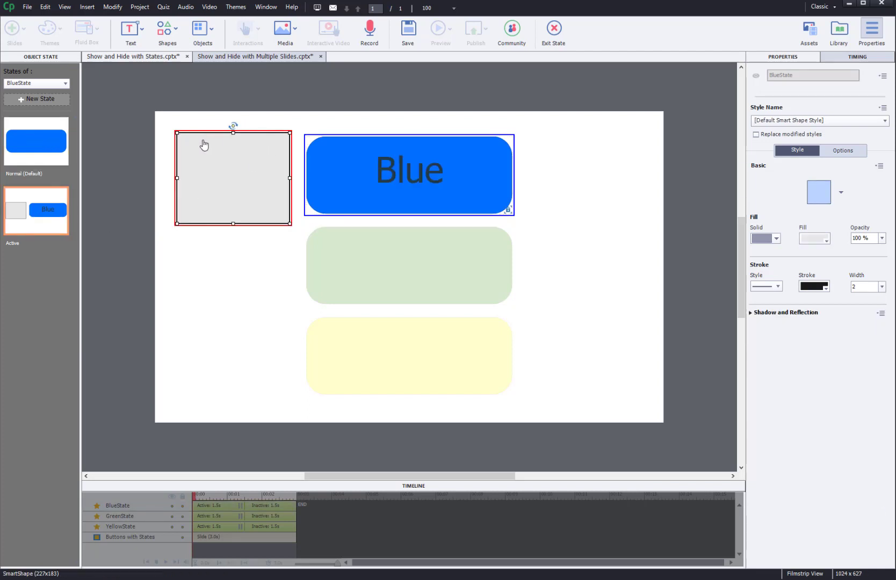
{"action": "left_click", "coordinate": [440, 176]}
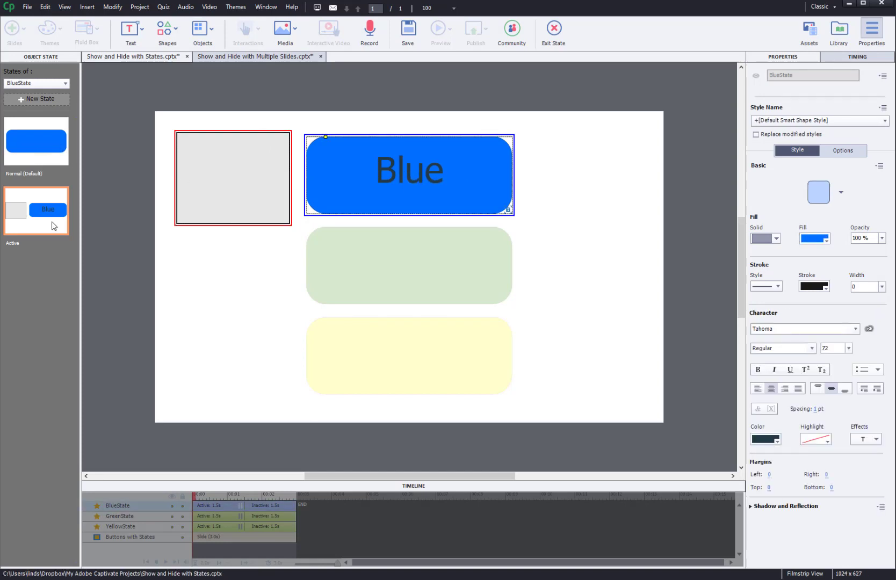
{"action": "key", "text": "ctrl+z"}
{"action": "key", "text": "ctrl+z"}
{"action": "key", "text": "ctrl+z"}
{"action": "key", "text": "ctrl+z"}
{"action": "key", "text": "ctrl+z"}
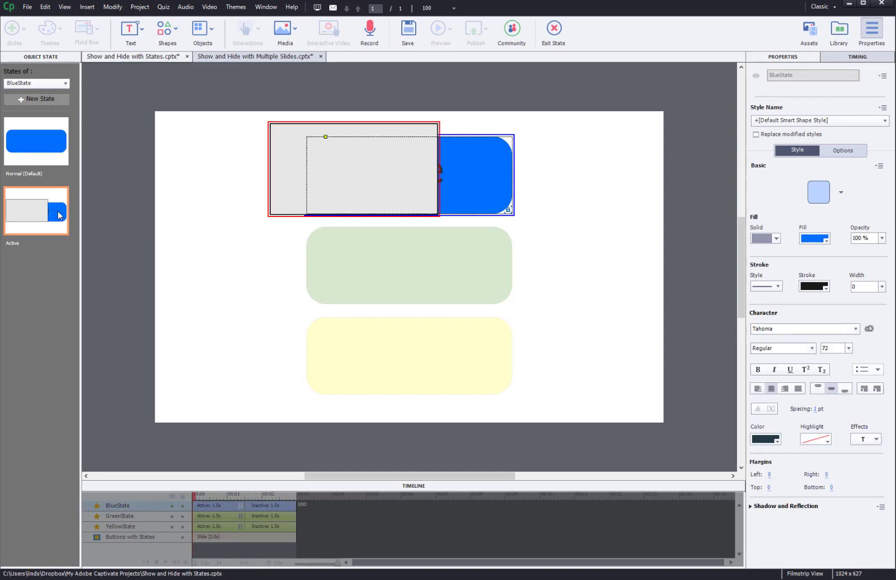
Exit the blue button's state view and select the Buttons with States slide.
{"action": "left_click", "coordinate": [554, 29]}
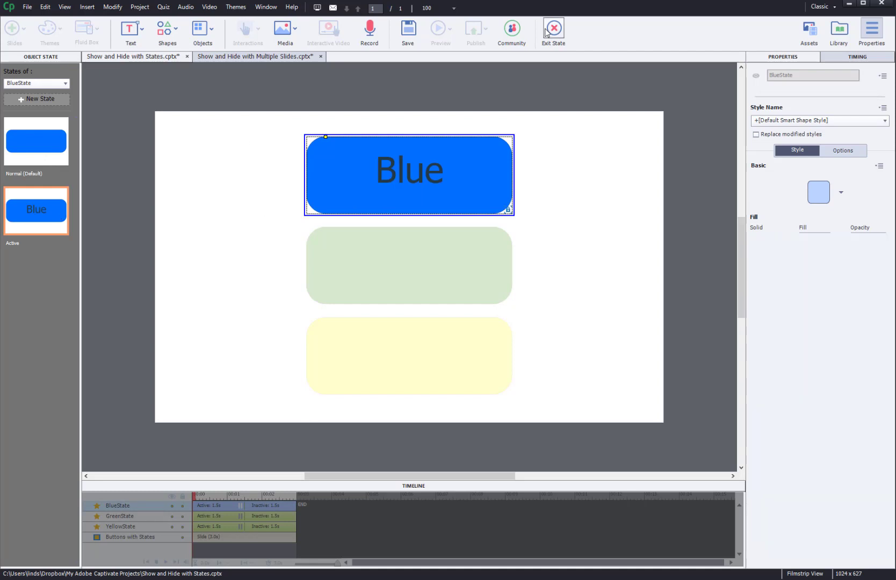
{"action": "left_click", "coordinate": [690, 174]}
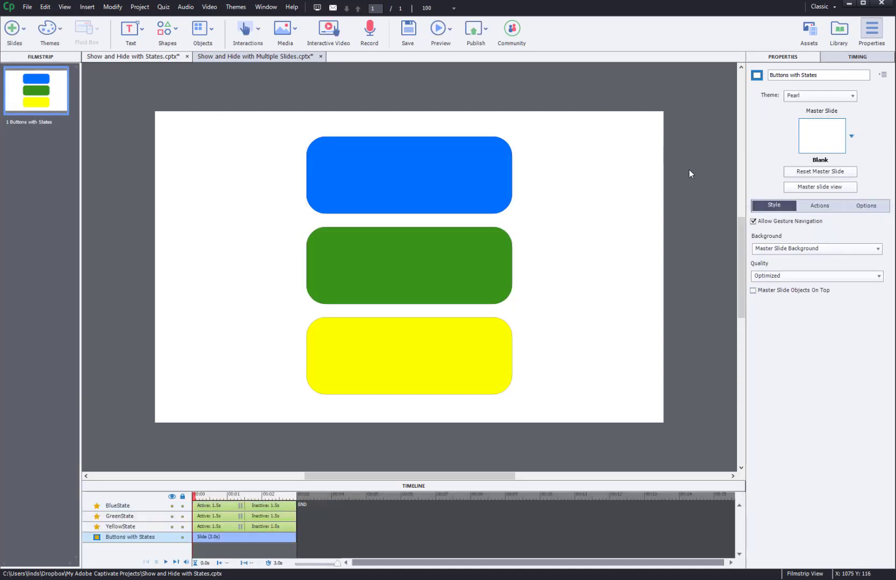